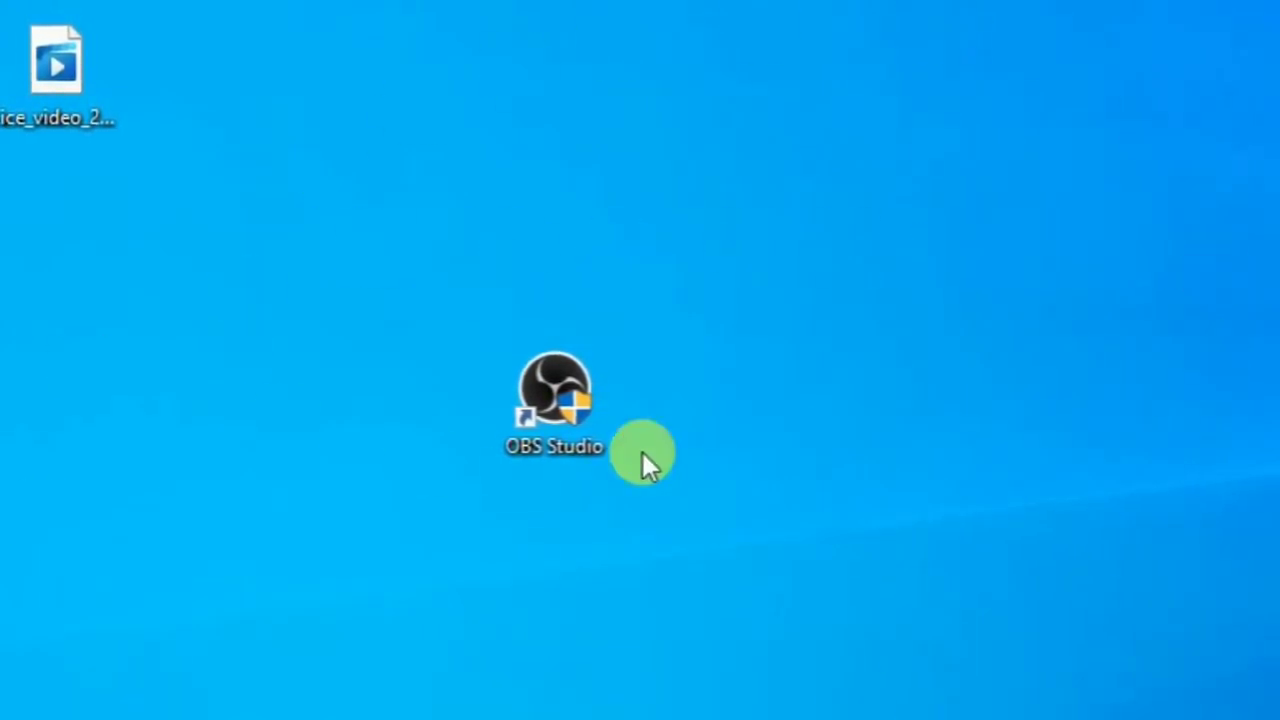
click(789, 323)
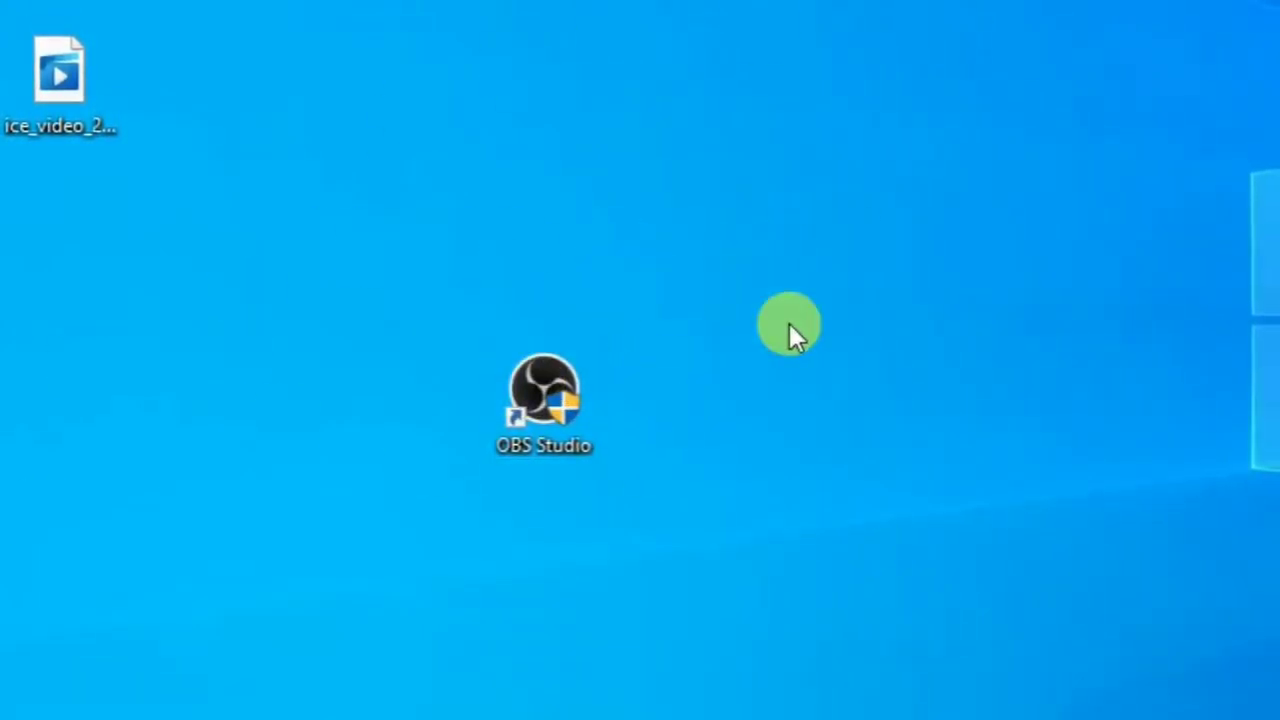
drag(536, 380, 596, 151)
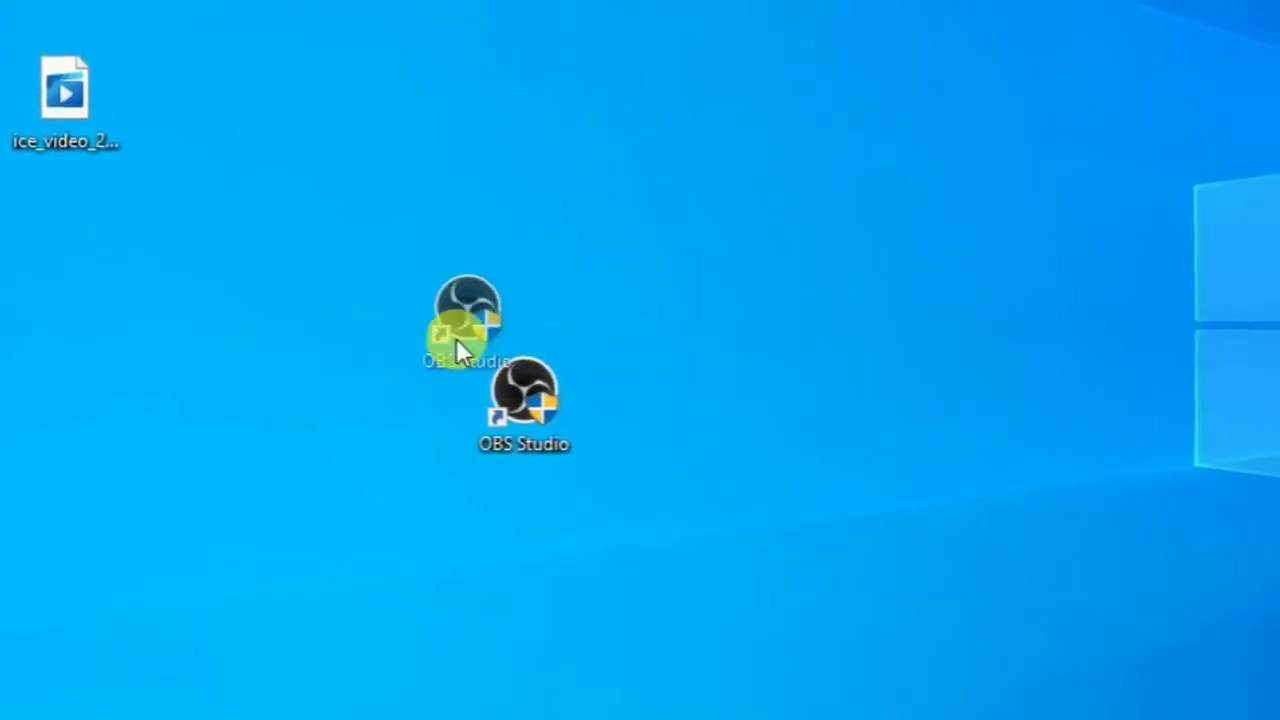
drag(561, 364, 578, 372)
click(577, 409)
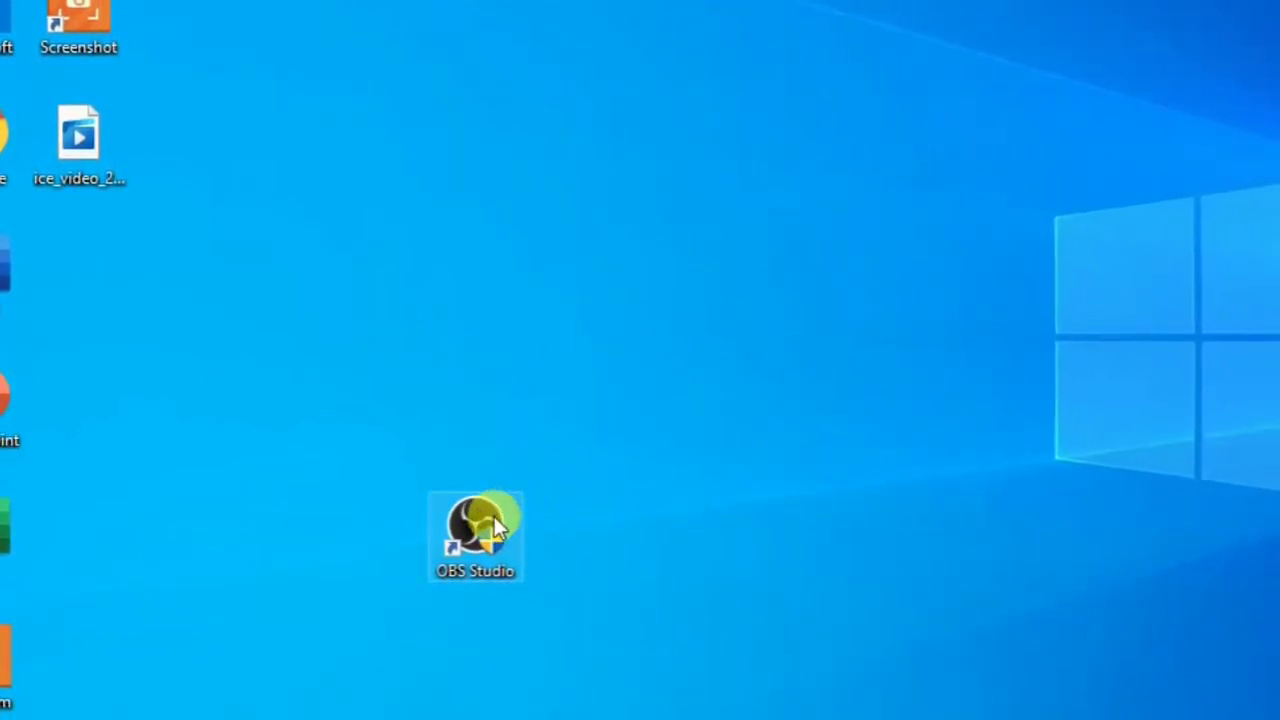
drag(487, 518, 491, 429)
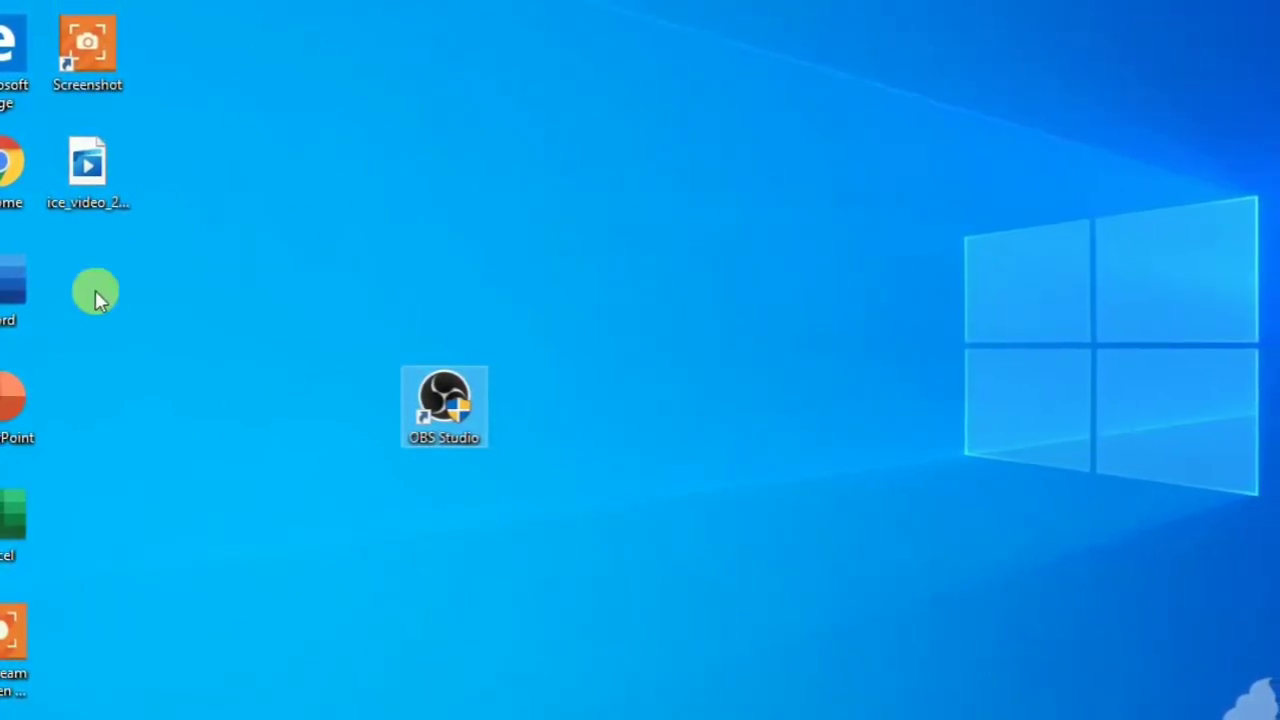
click(446, 537)
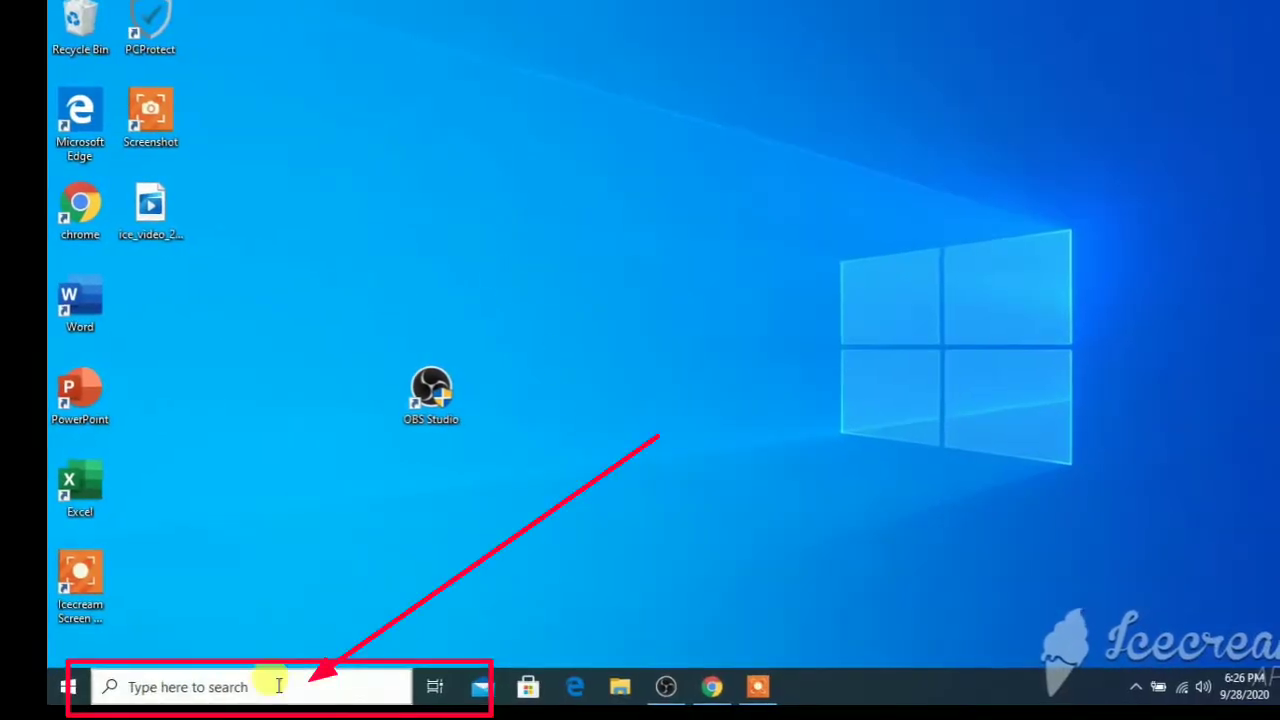
Search Windows for "obs" and open the file location of the OBS Studio (64bit) app.
click(147, 688)
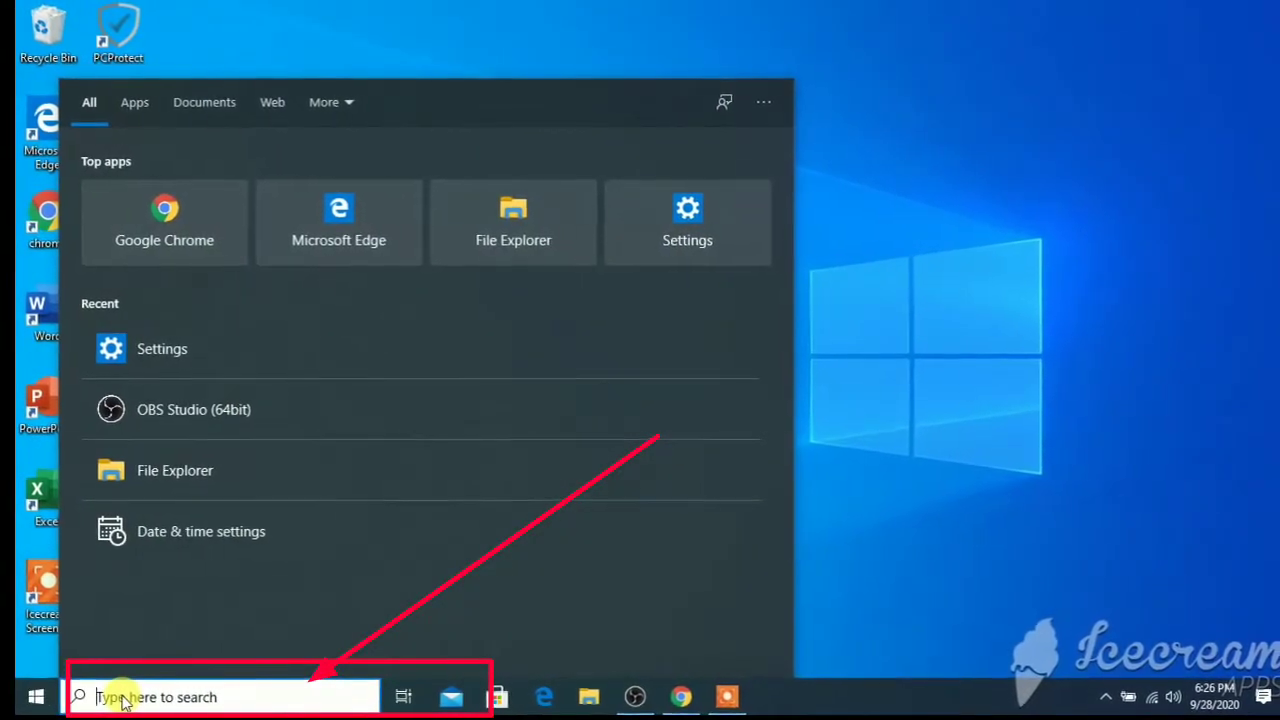
text(obs)
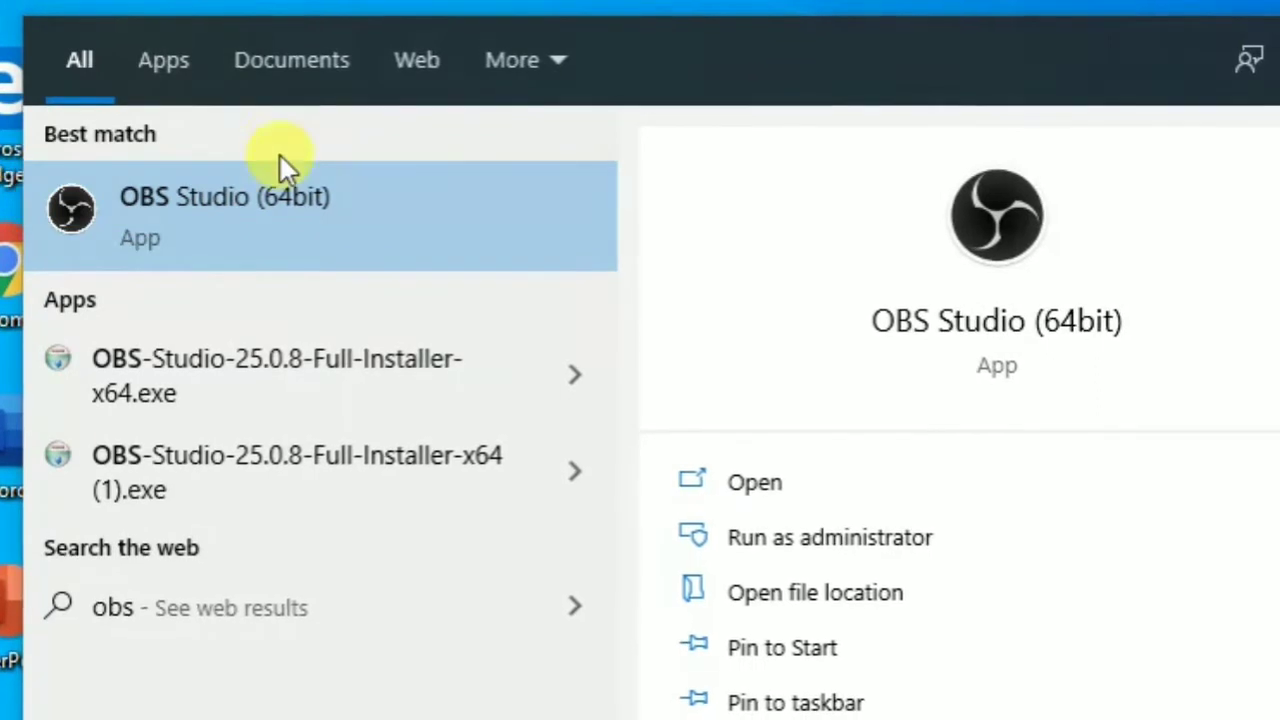
click(286, 194)
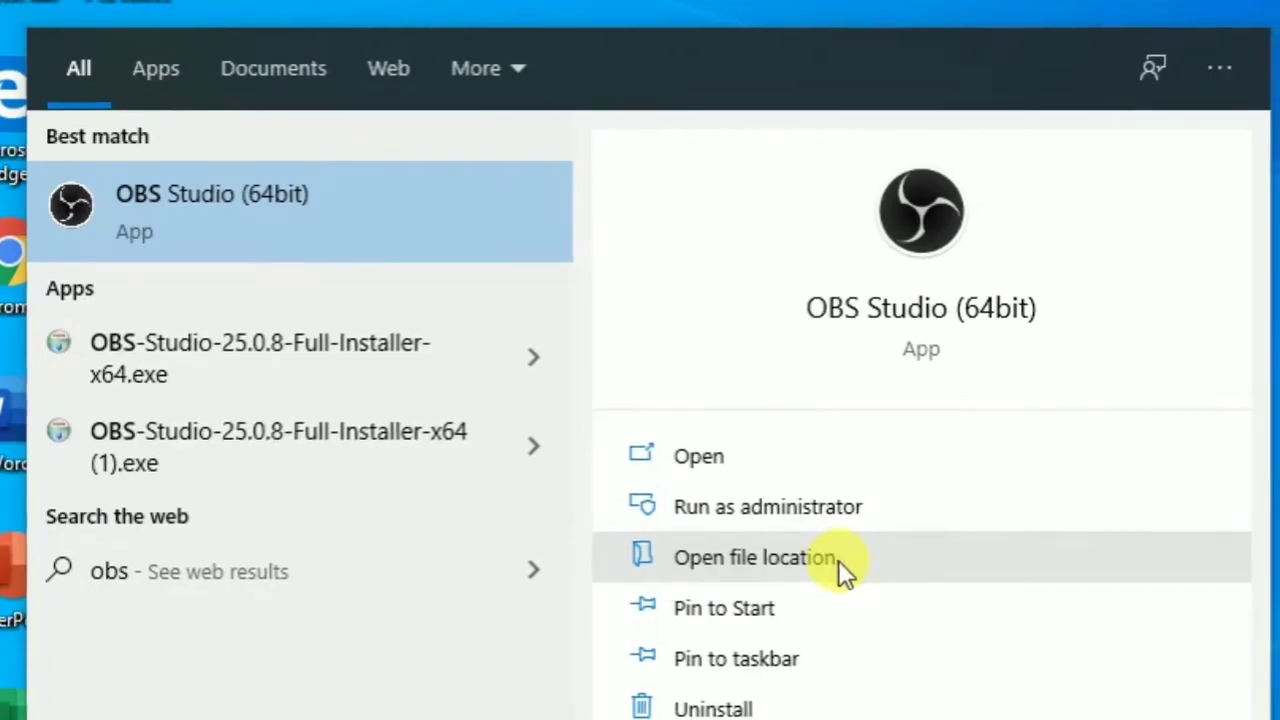
click(838, 560)
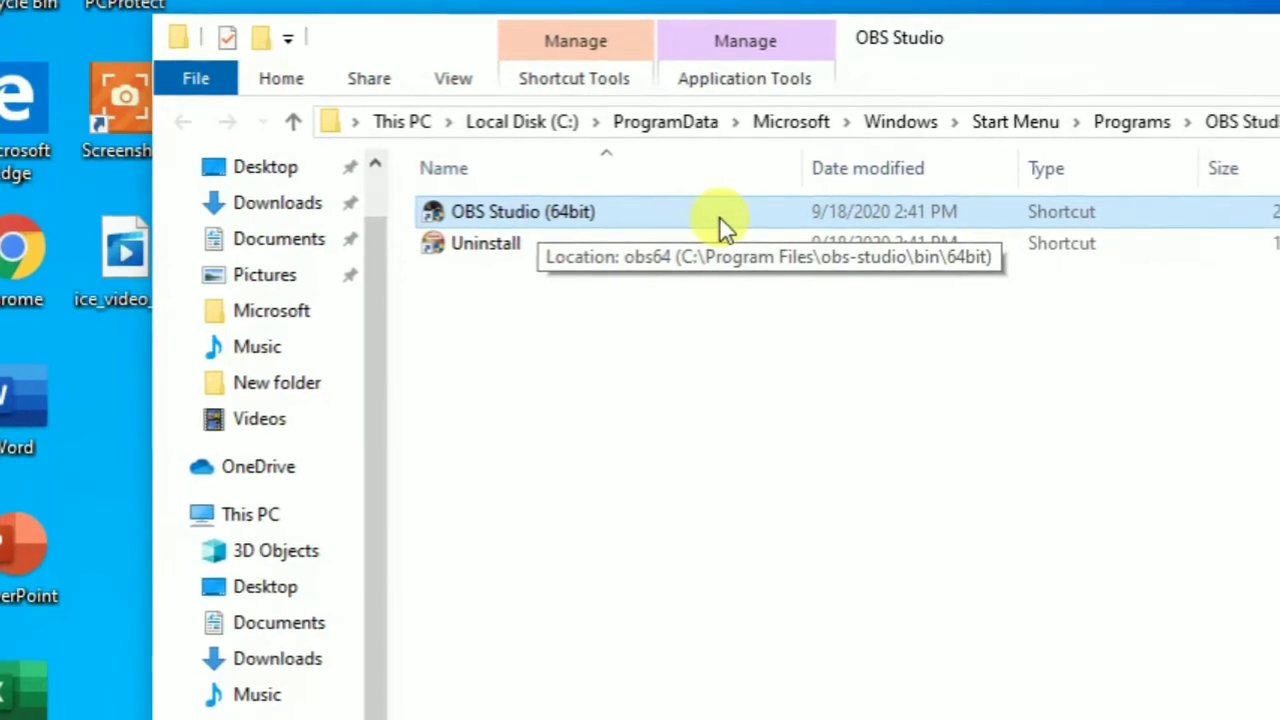
Open the properties of the OBS Studio (64bit) shortcut and go to its compatibility settings.
double_click(716, 216)
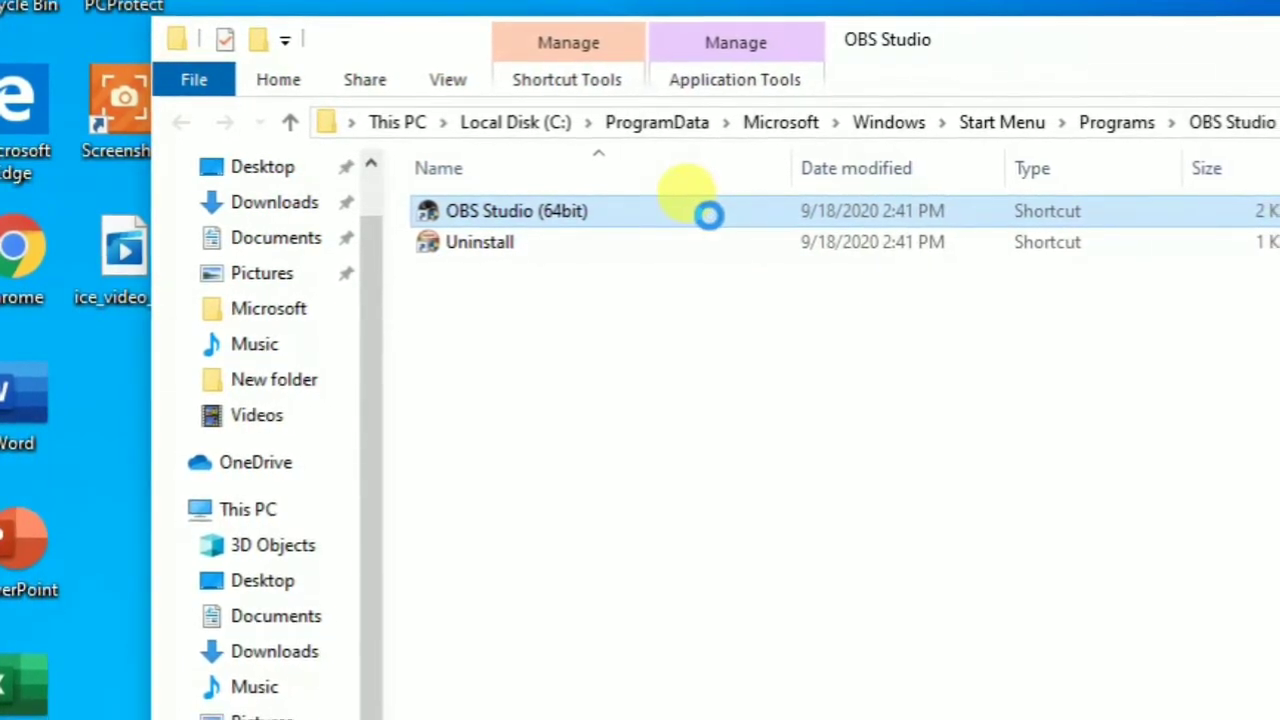
right_click(710, 217)
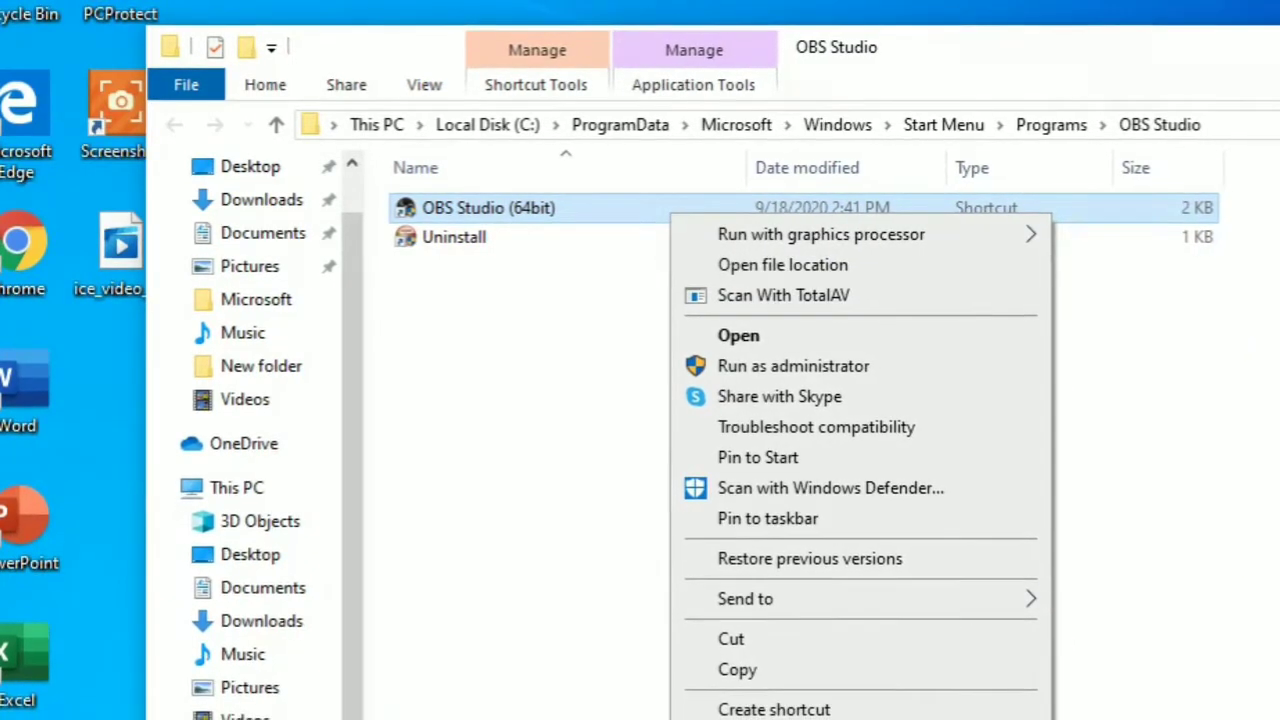
key(r)
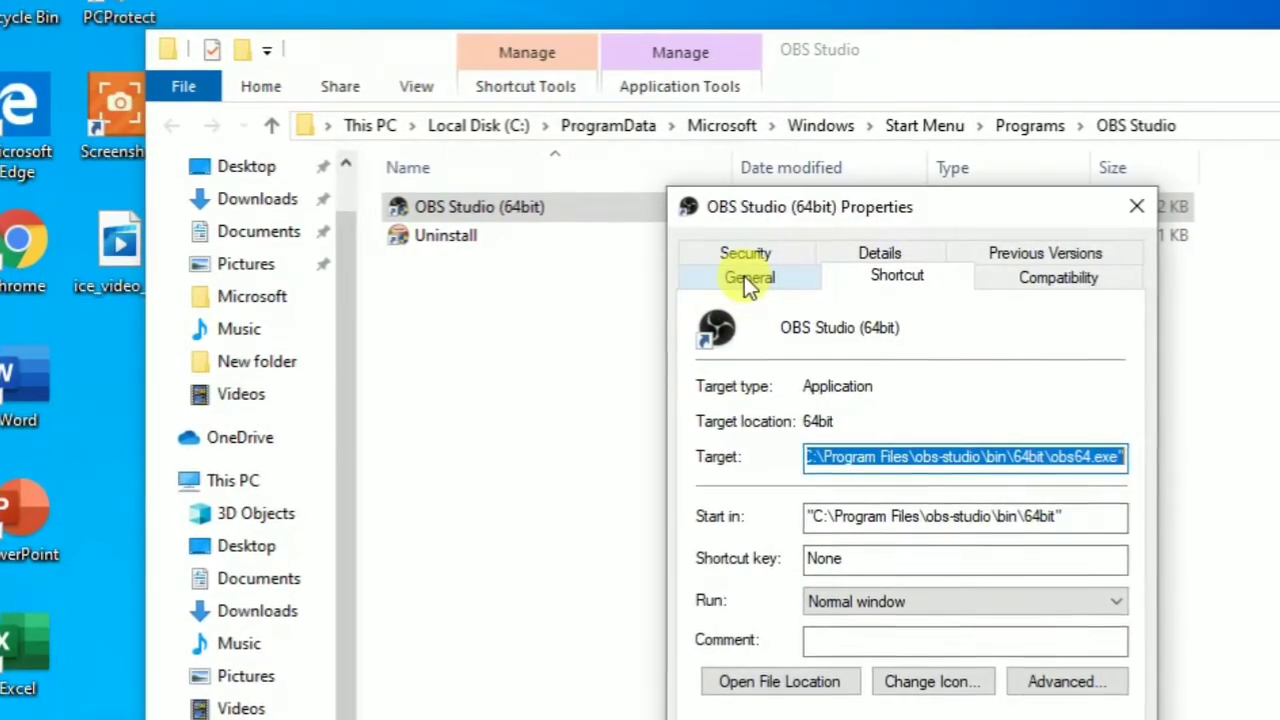
click(745, 278)
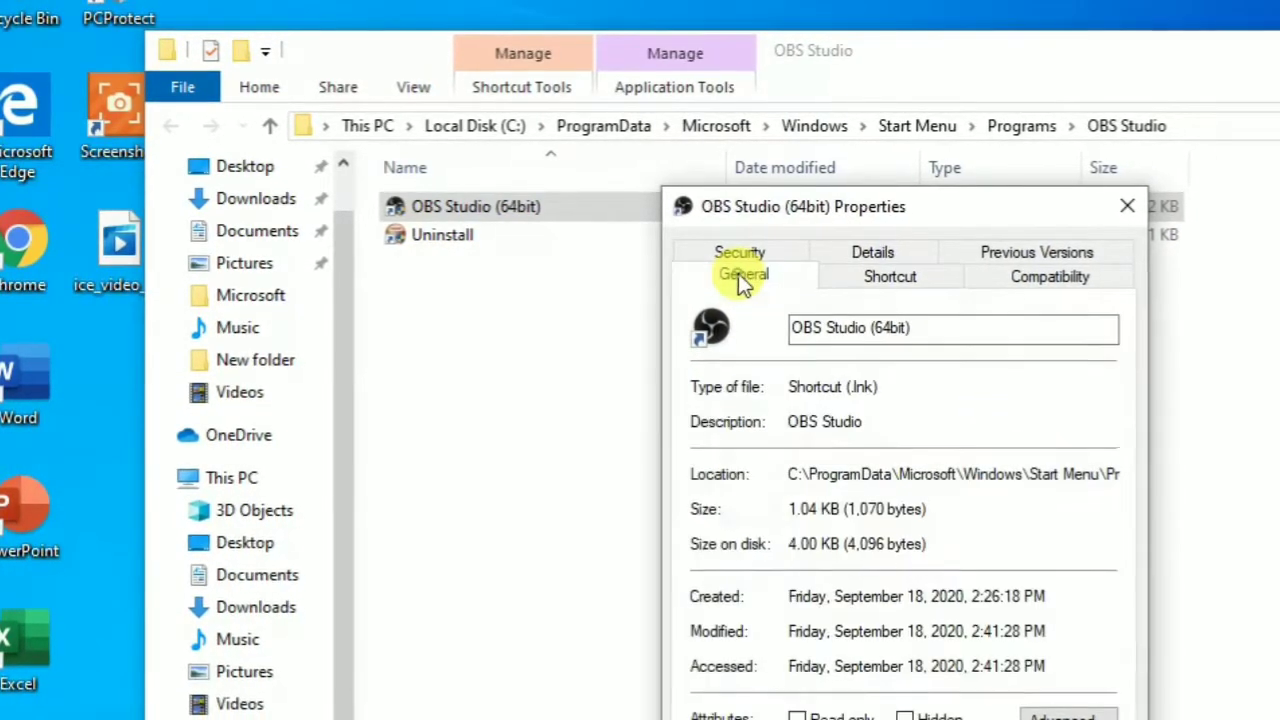
click(893, 258)
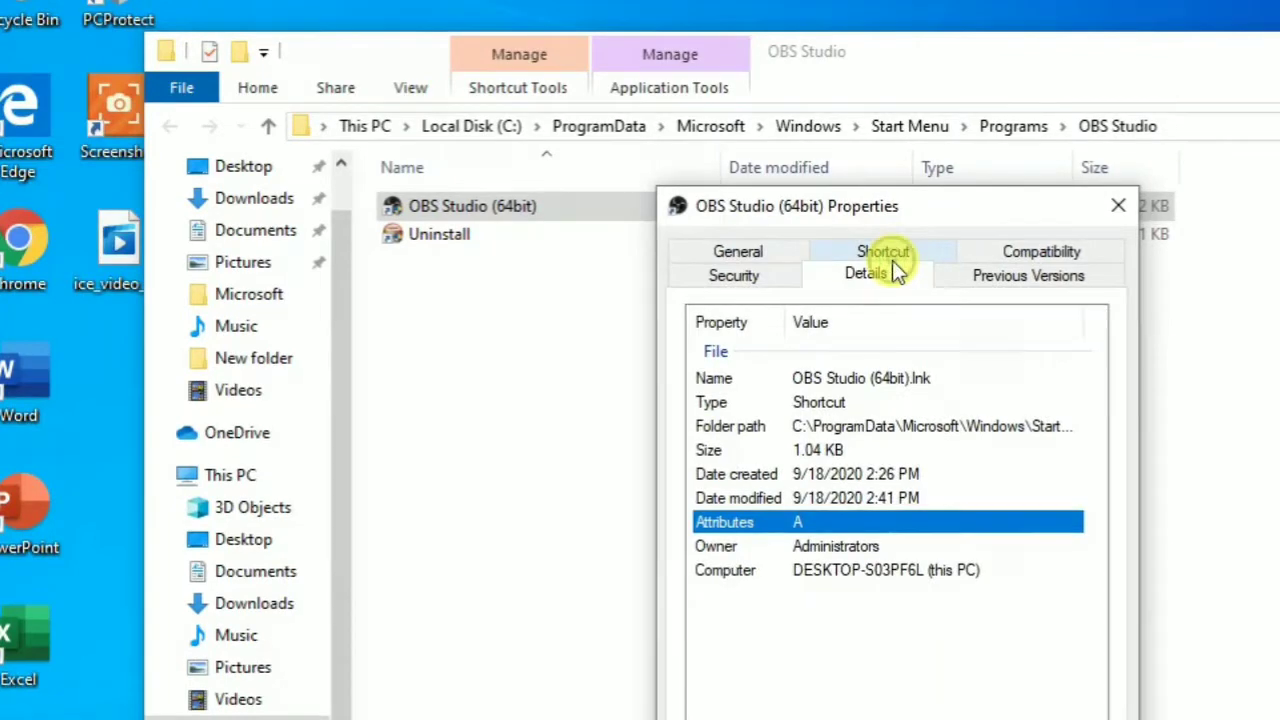
click(1047, 258)
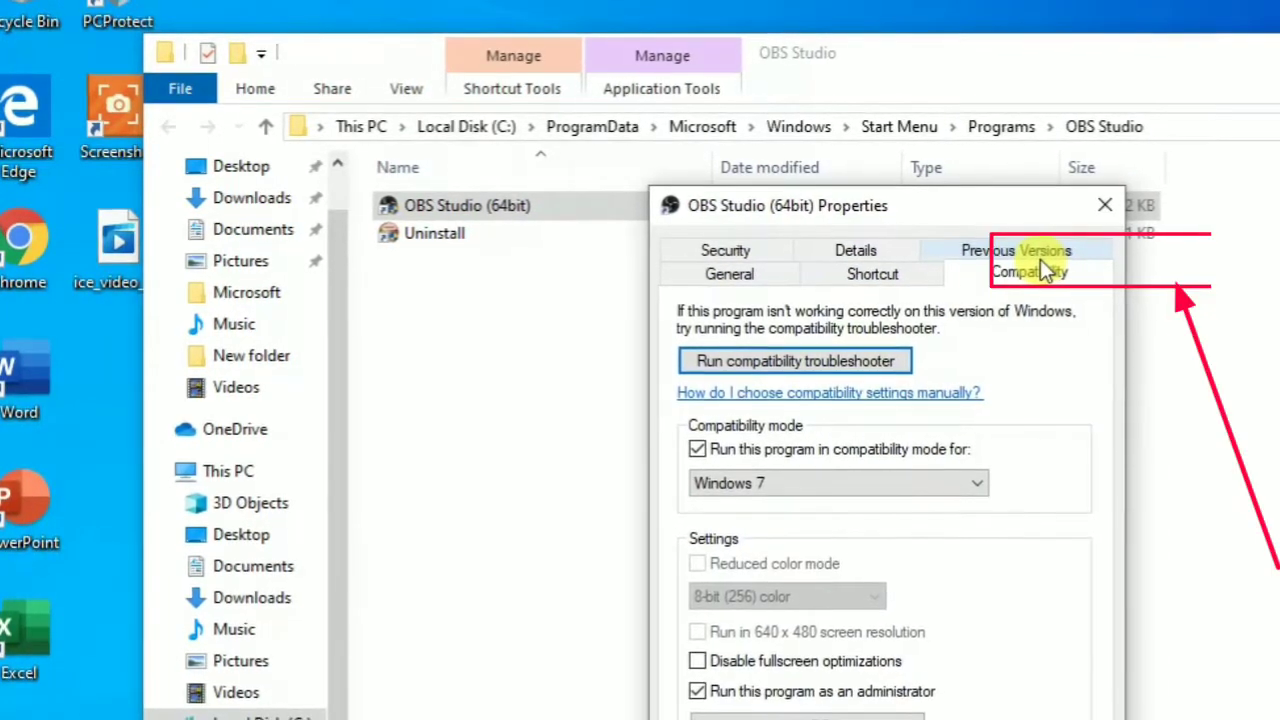
Set the shortcut to run in compatibility mode for Windows 7 and as an administrator, and apply the settings.
click(694, 448)
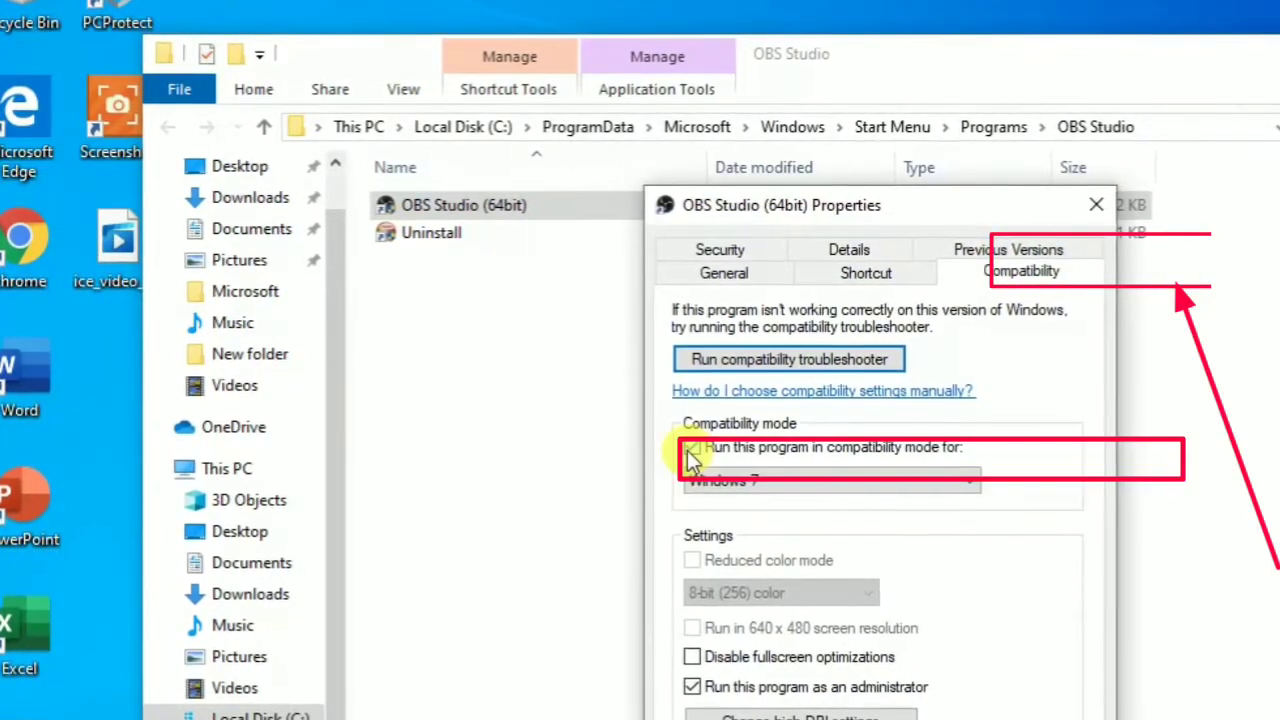
click(689, 684)
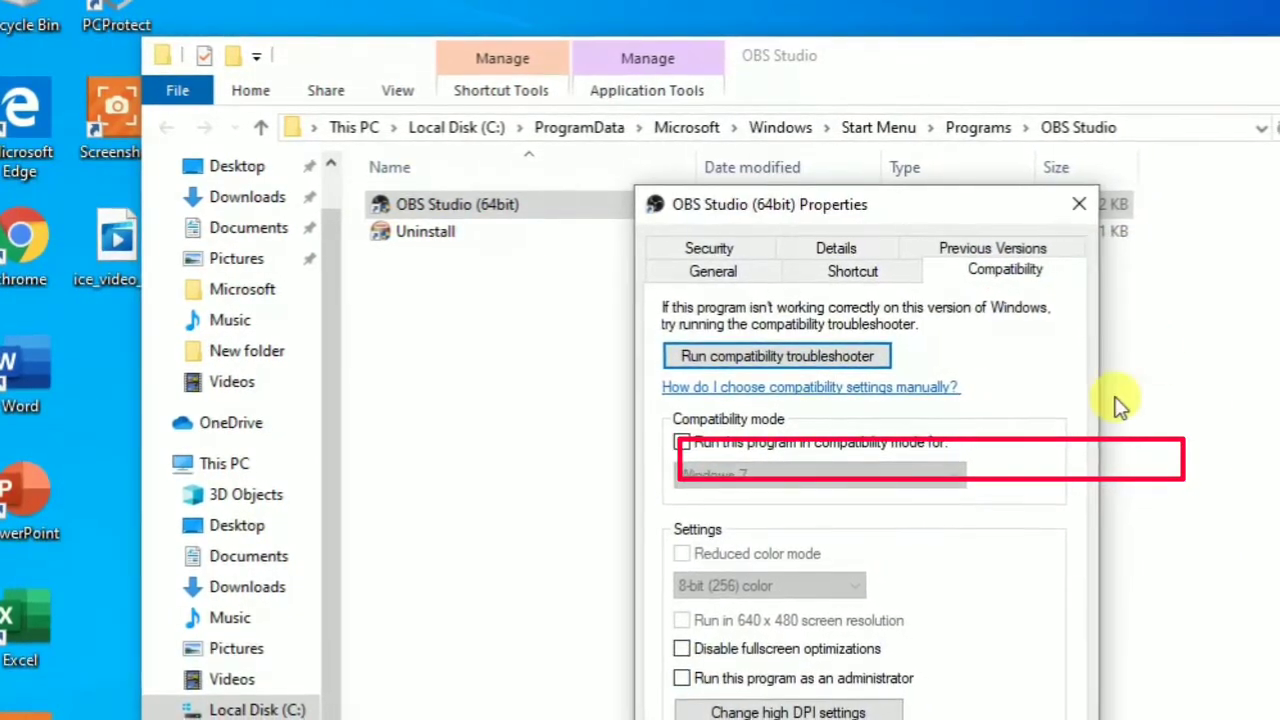
click(681, 443)
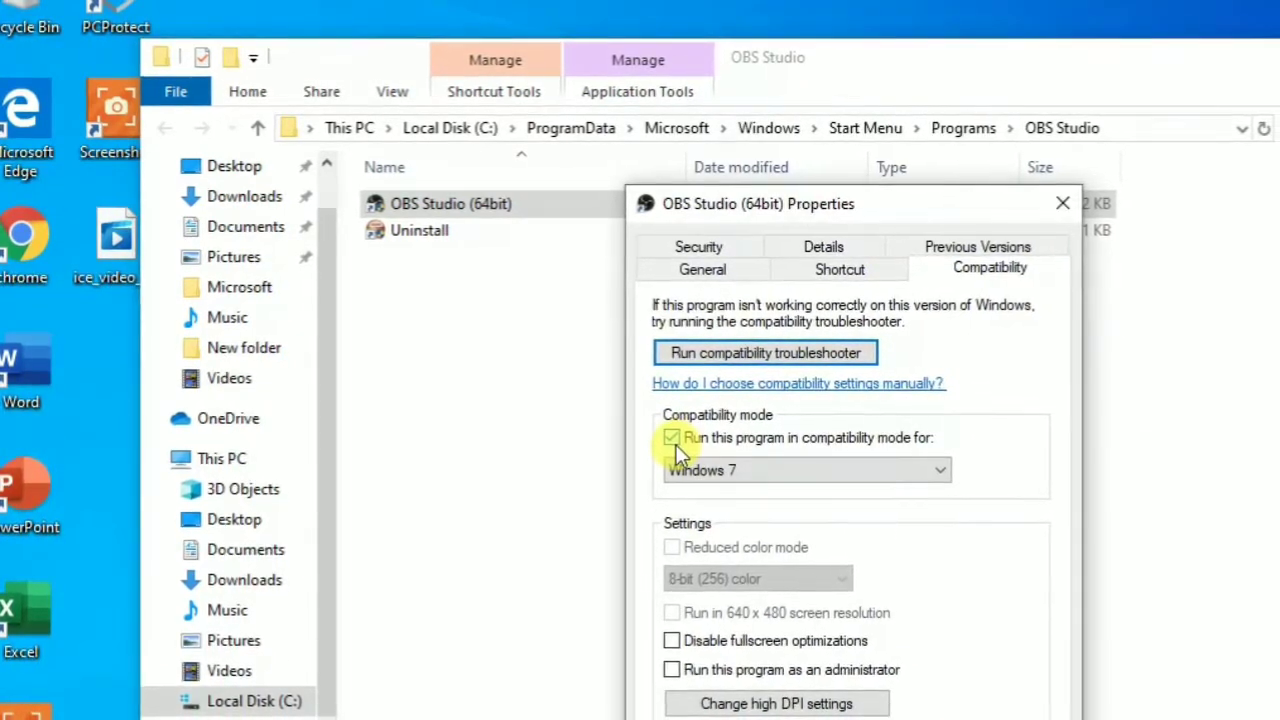
click(924, 475)
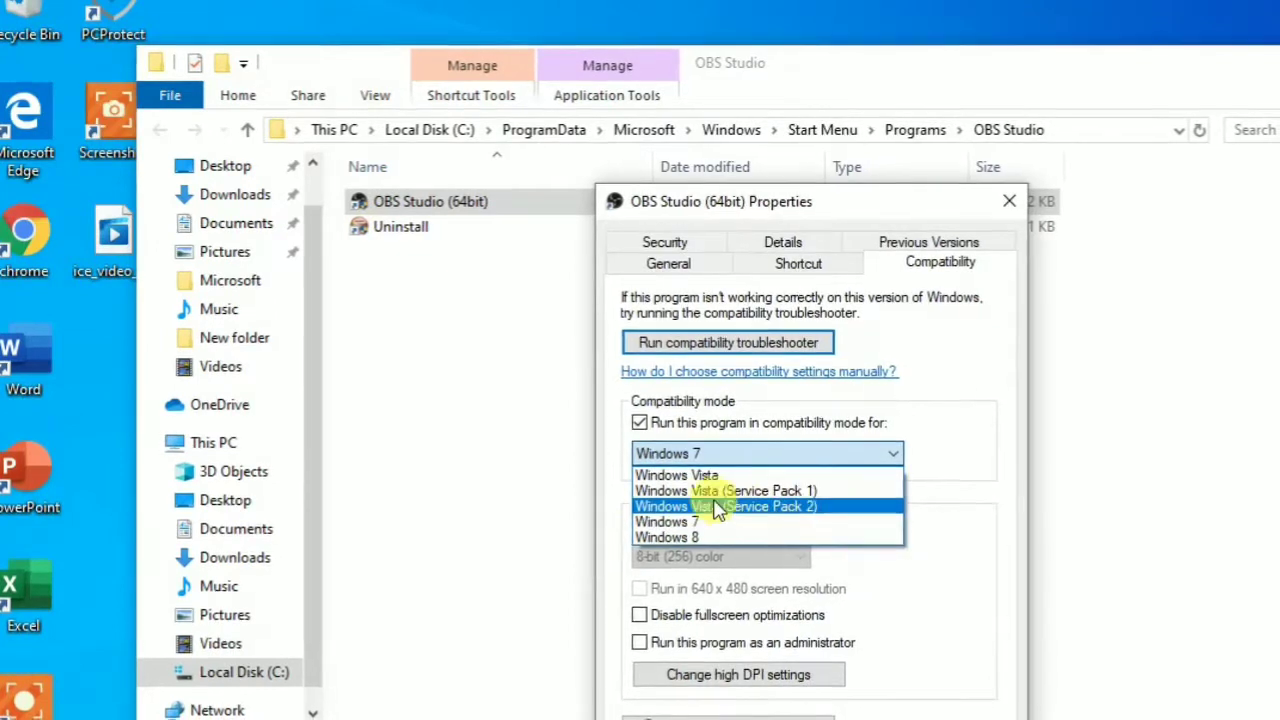
click(697, 456)
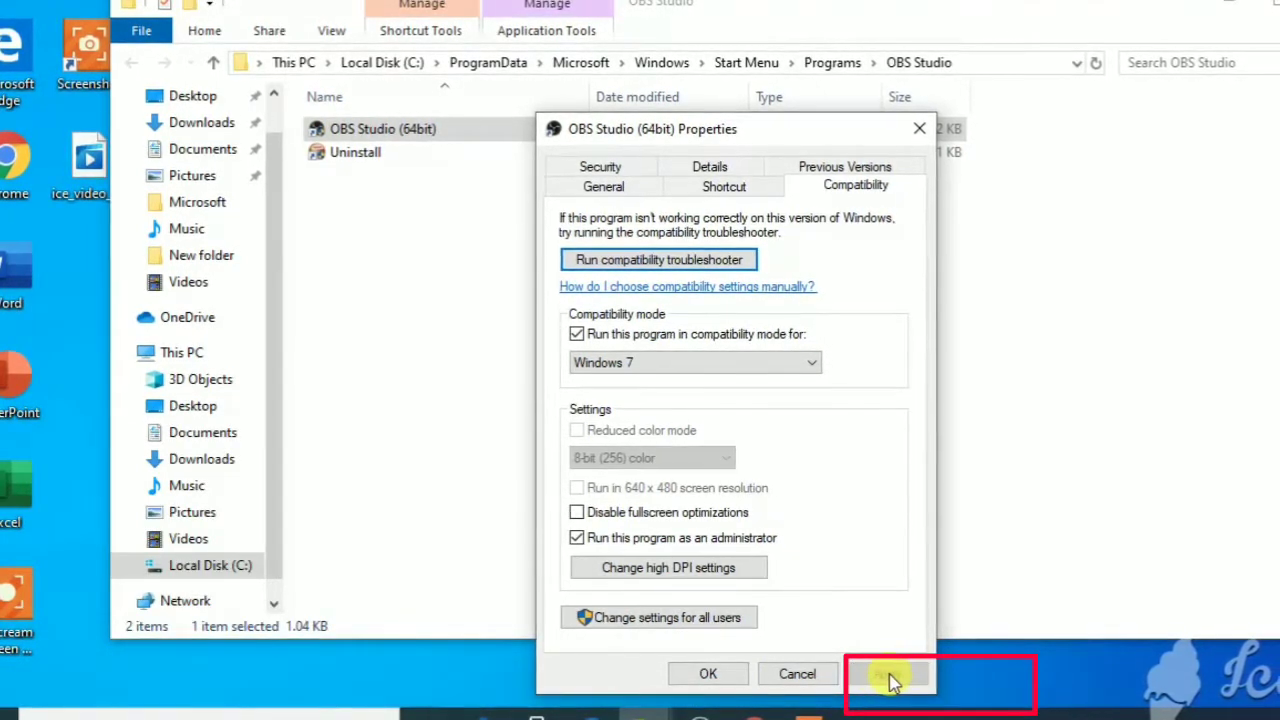
click(697, 684)
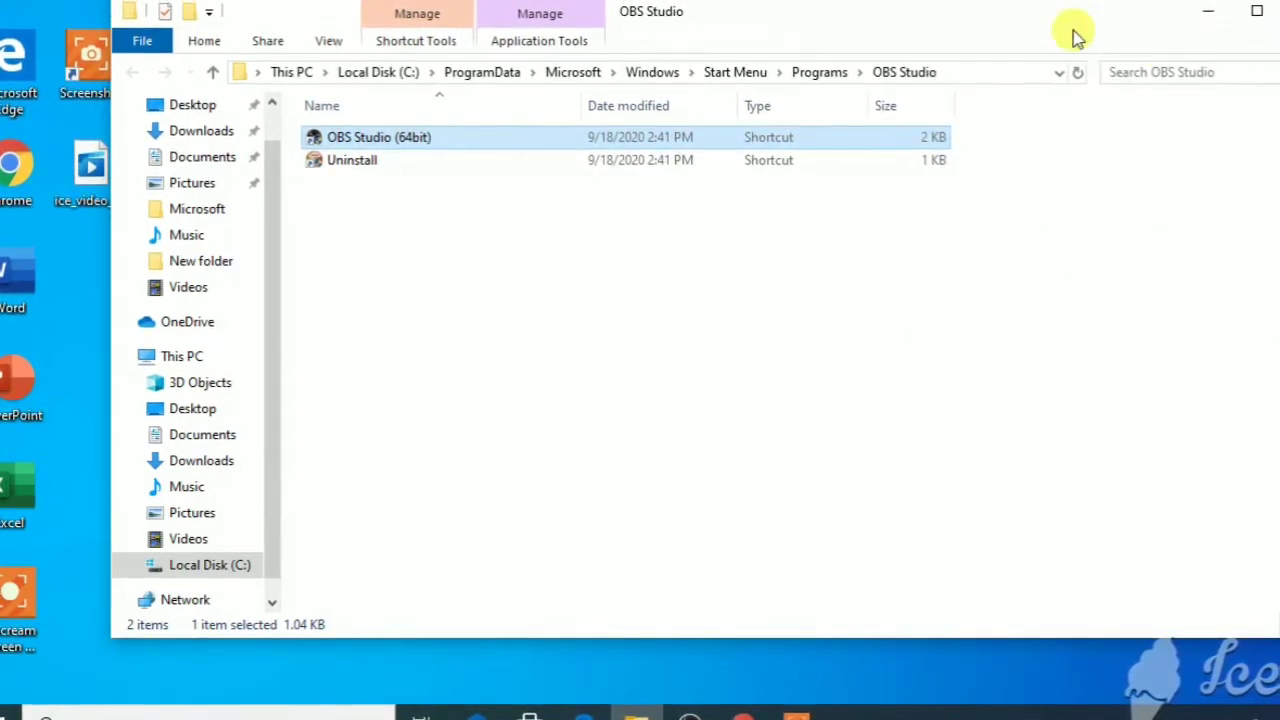
Leave the OBS Studio folder window and refresh the desktop.
key(super+d)
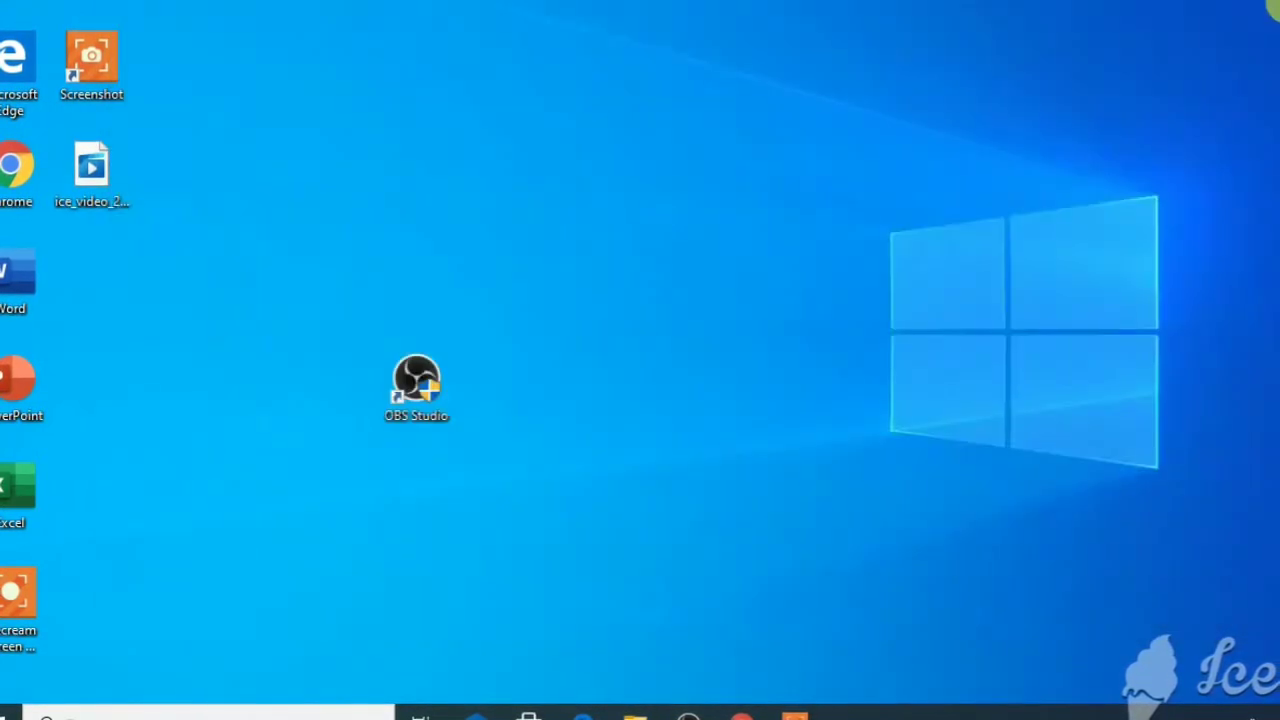
right_click(812, 19)
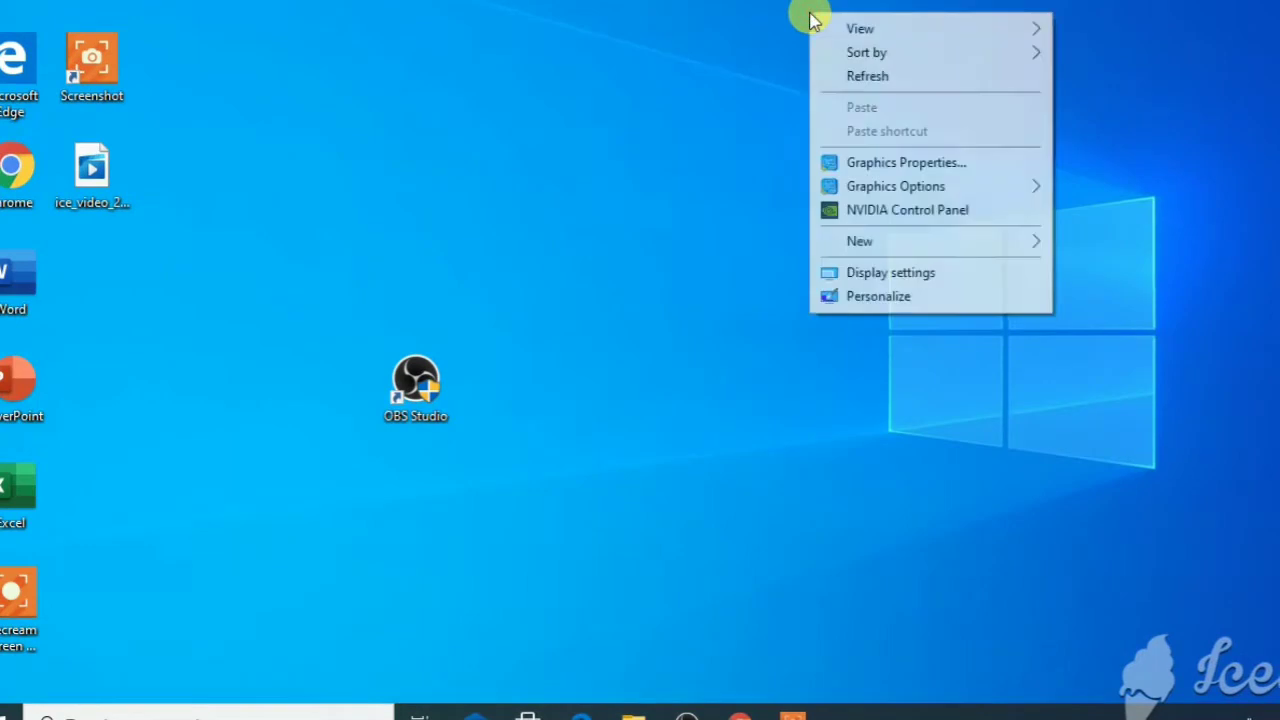
click(823, 84)
right_click(822, 86)
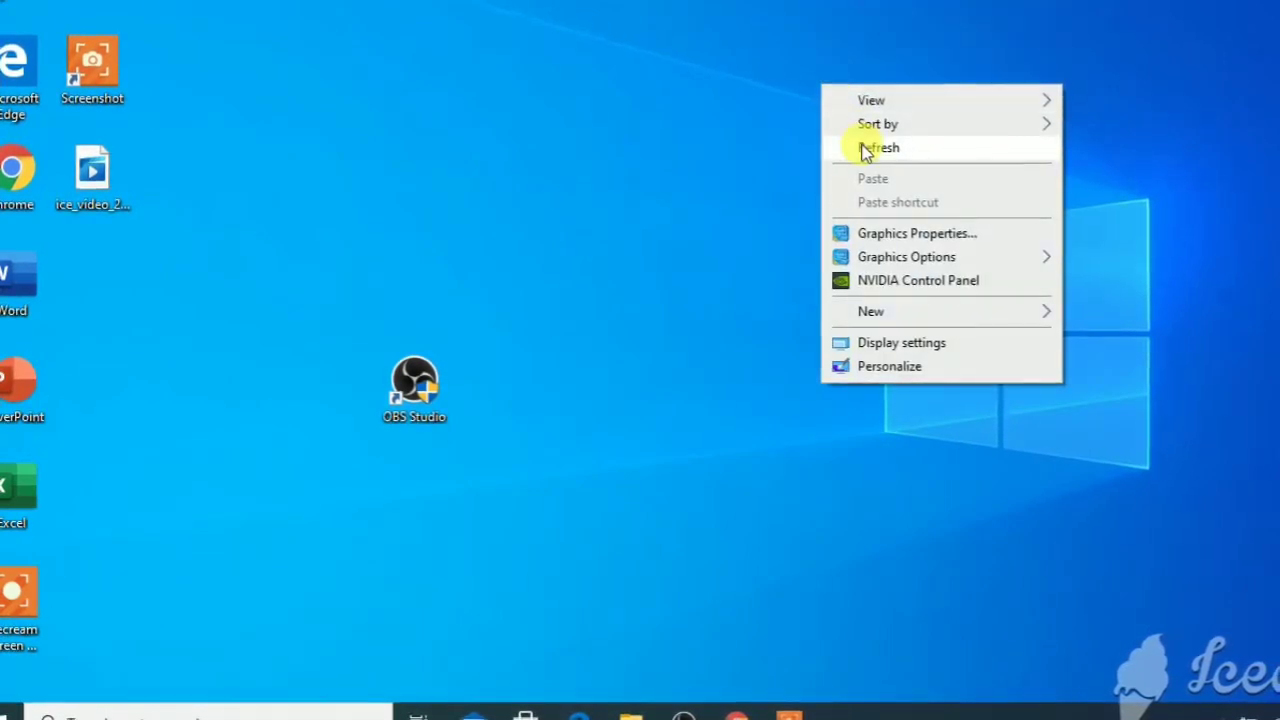
click(866, 148)
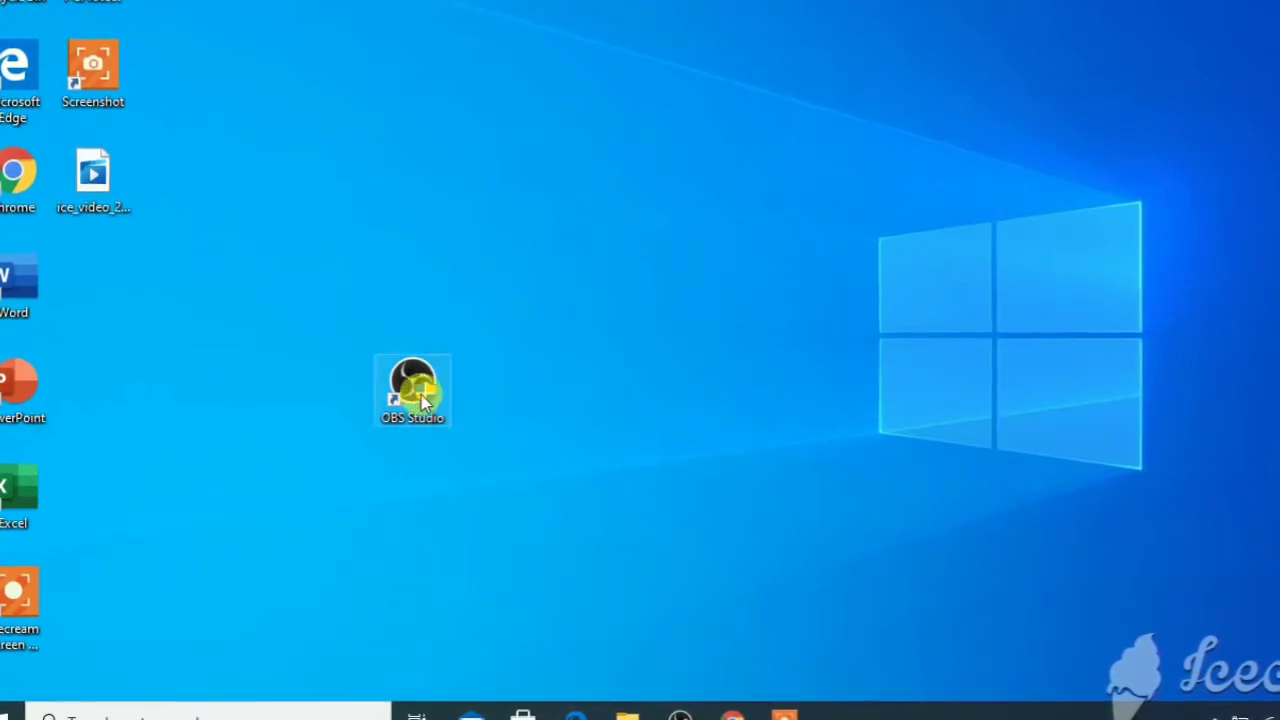
right_click(517, 314)
click(565, 374)
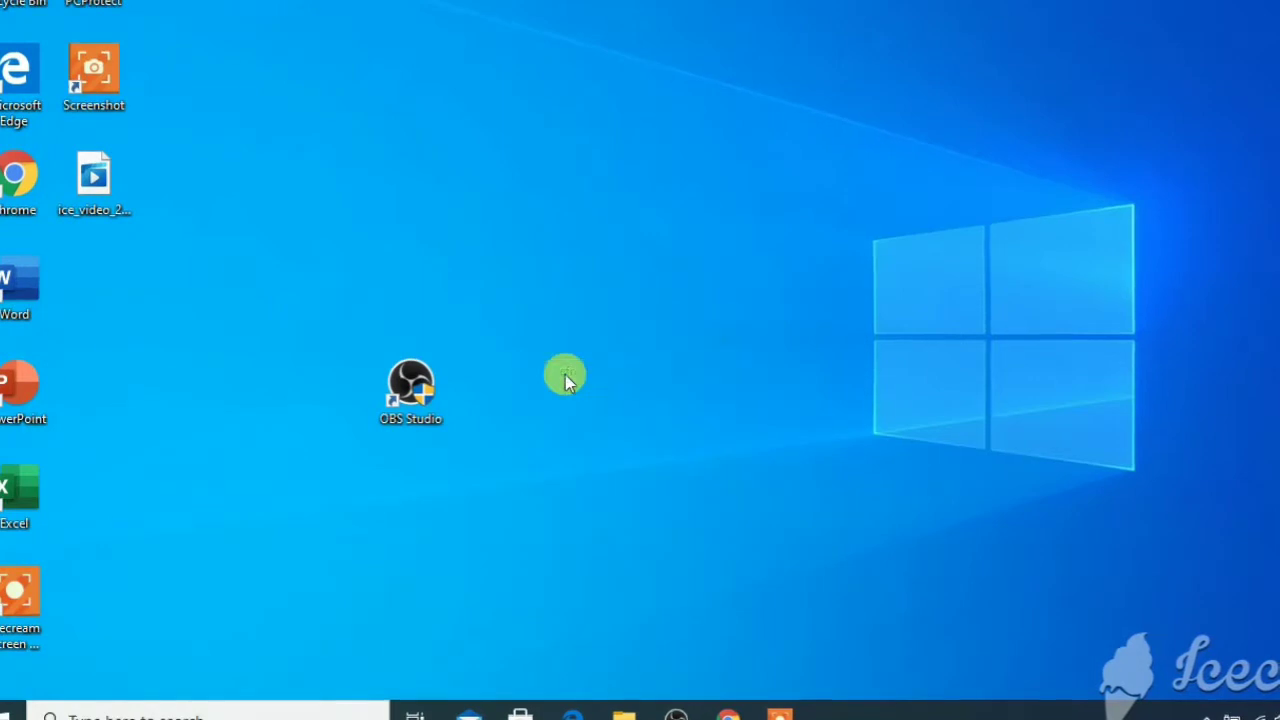
right_click(565, 374)
click(608, 434)
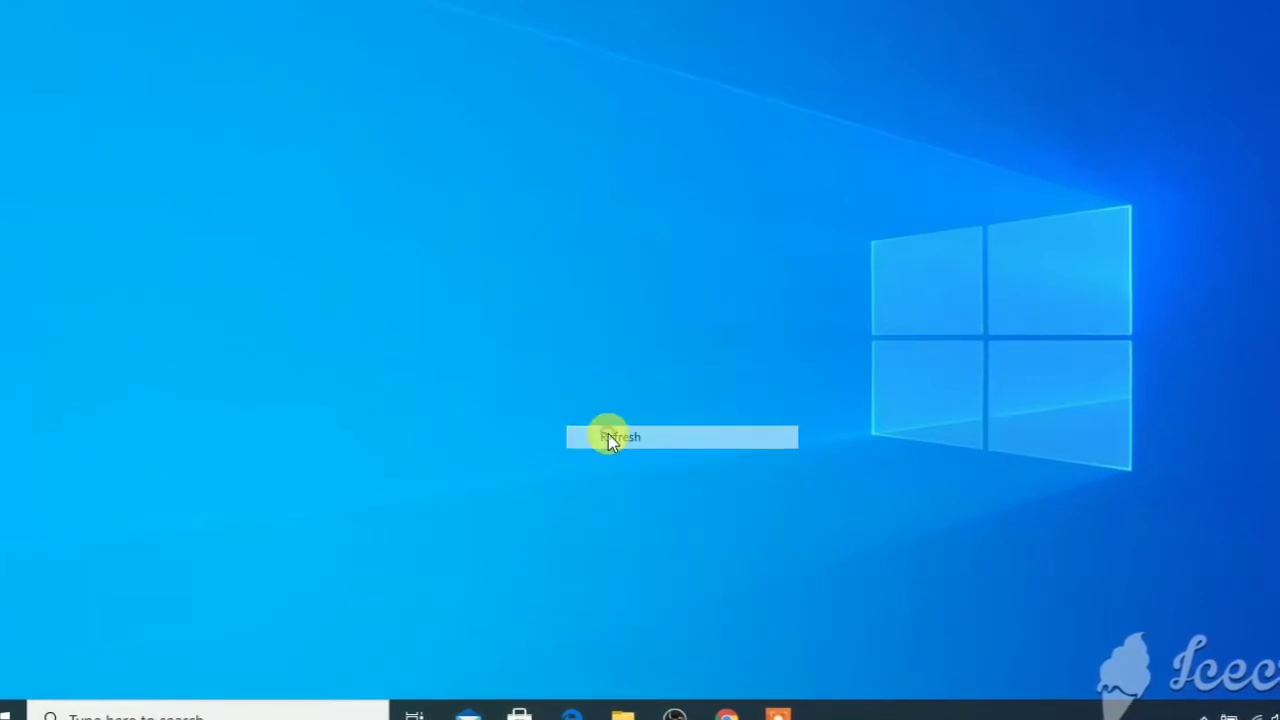
Open NVIDIA Control Panel from the desktop and go to the program-specific settings under Manage 3D settings.
right_click(603, 302)
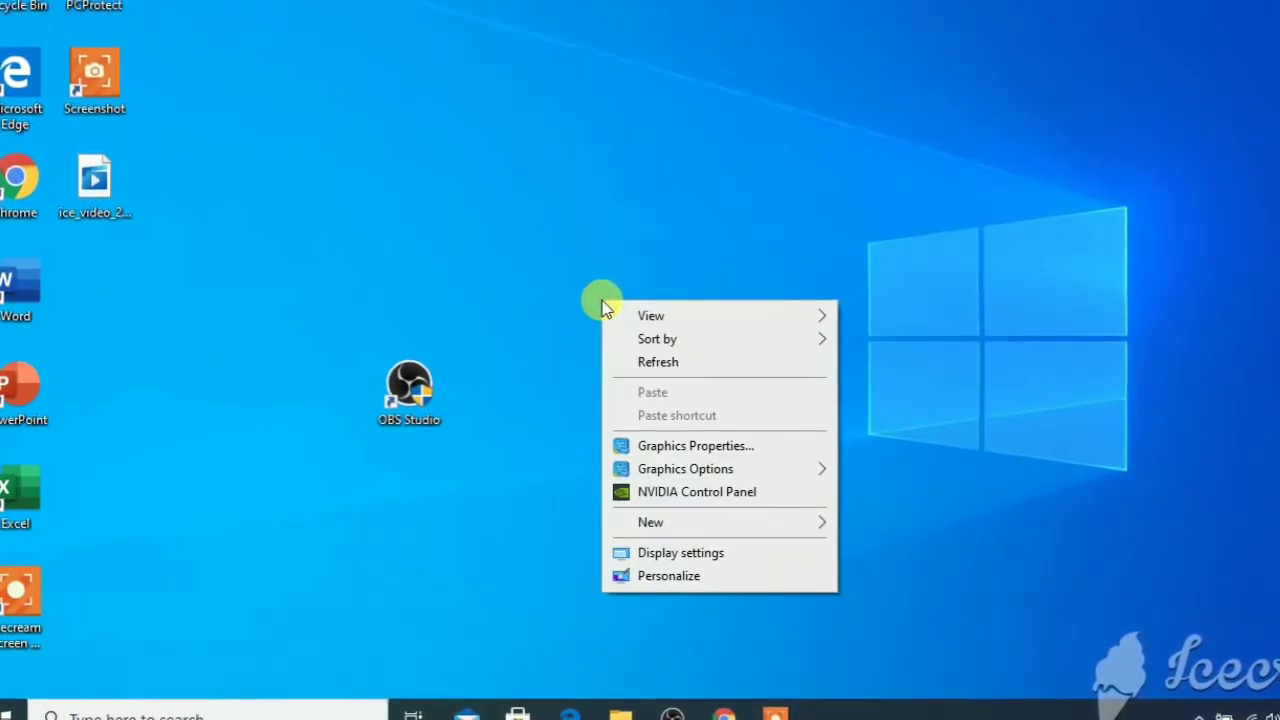
click(688, 494)
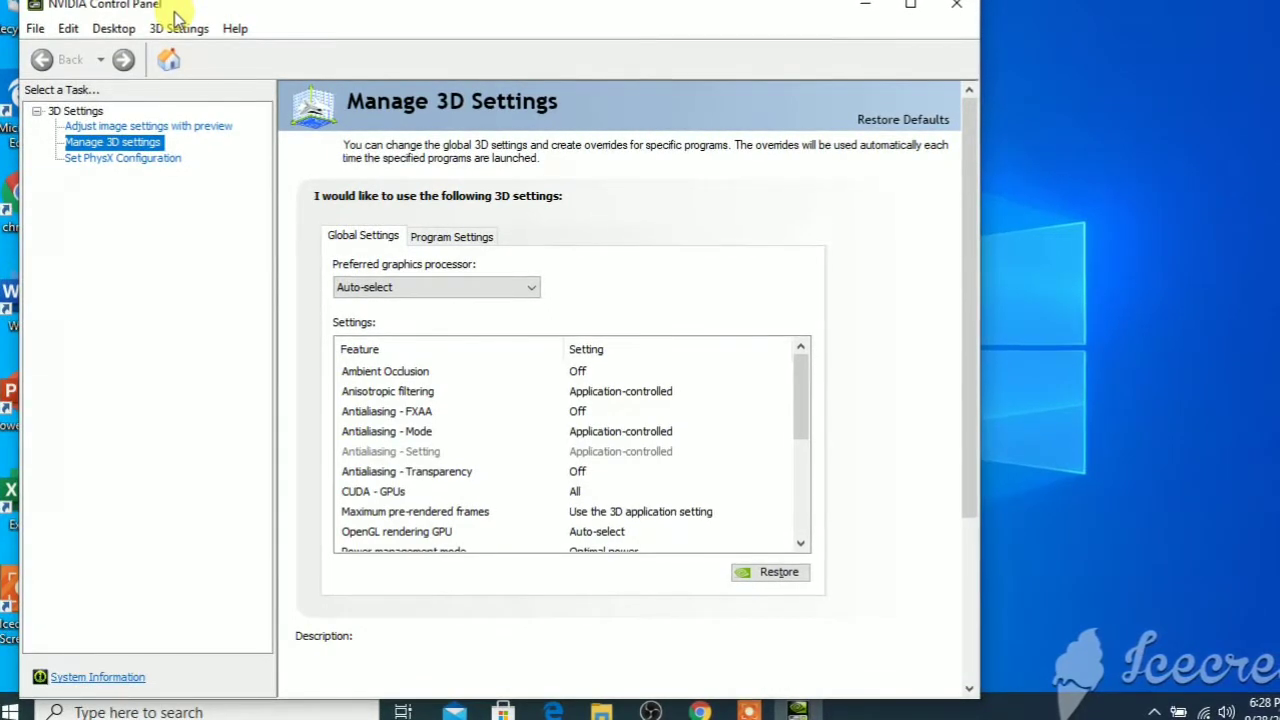
click(121, 131)
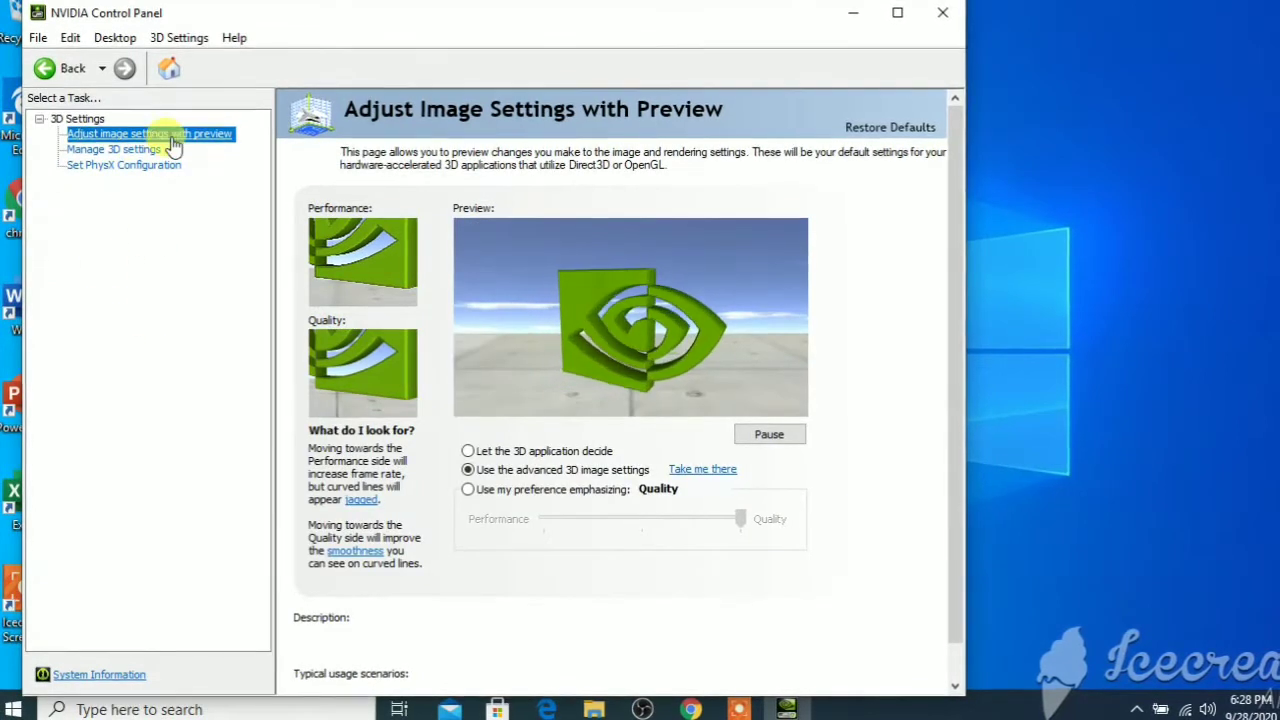
click(113, 150)
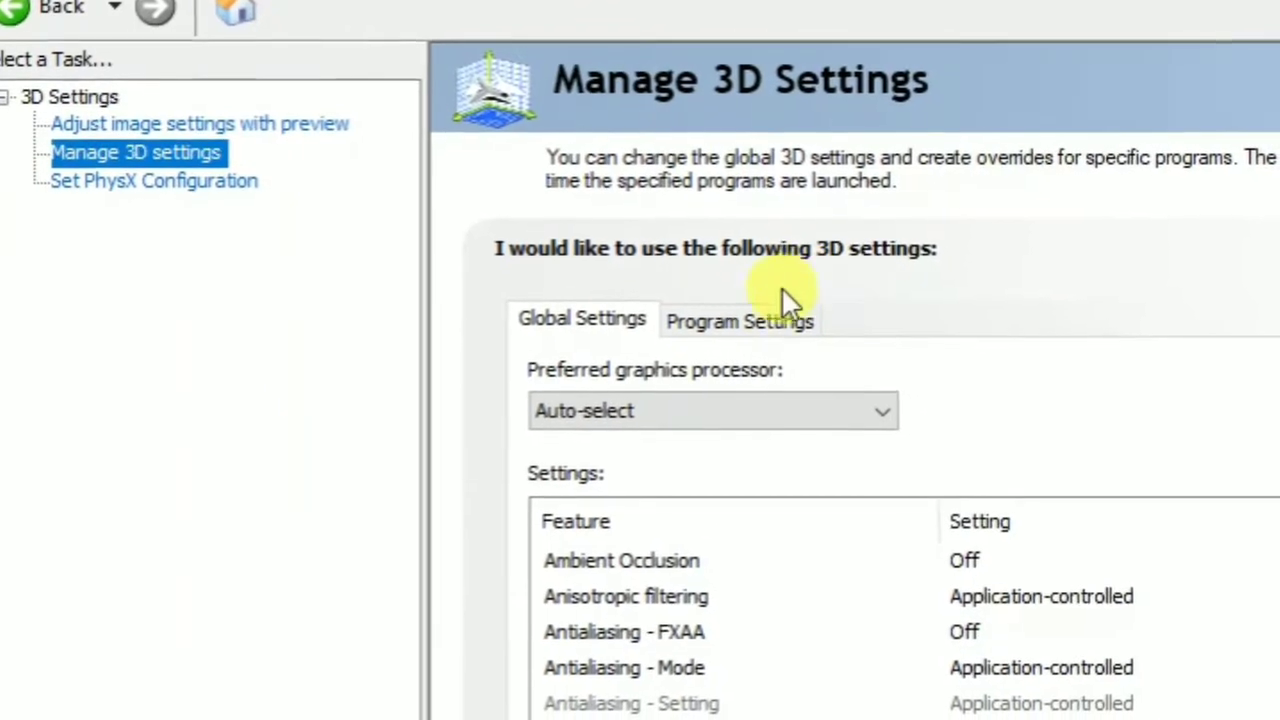
click(737, 311)
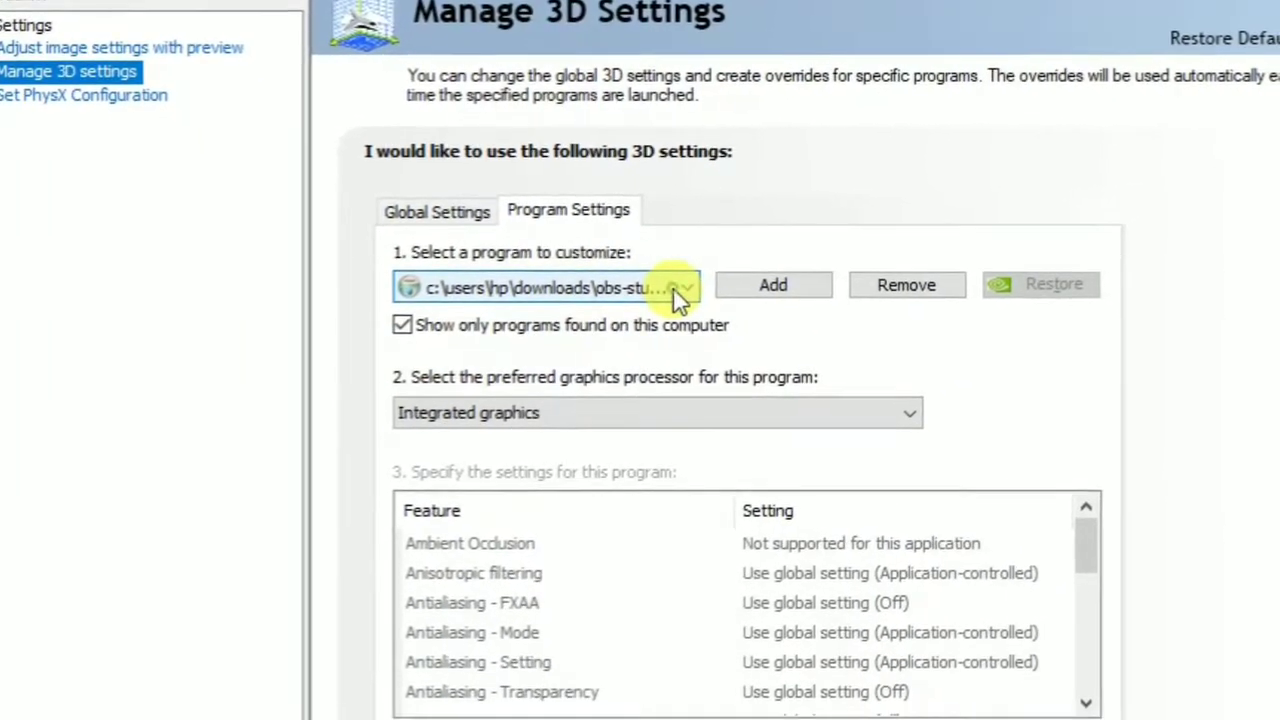
Add the OBS-Studio-25.0.8-Full-Installer-x64 (1) executable from Downloads as a program to customize and apply the change.
click(680, 292)
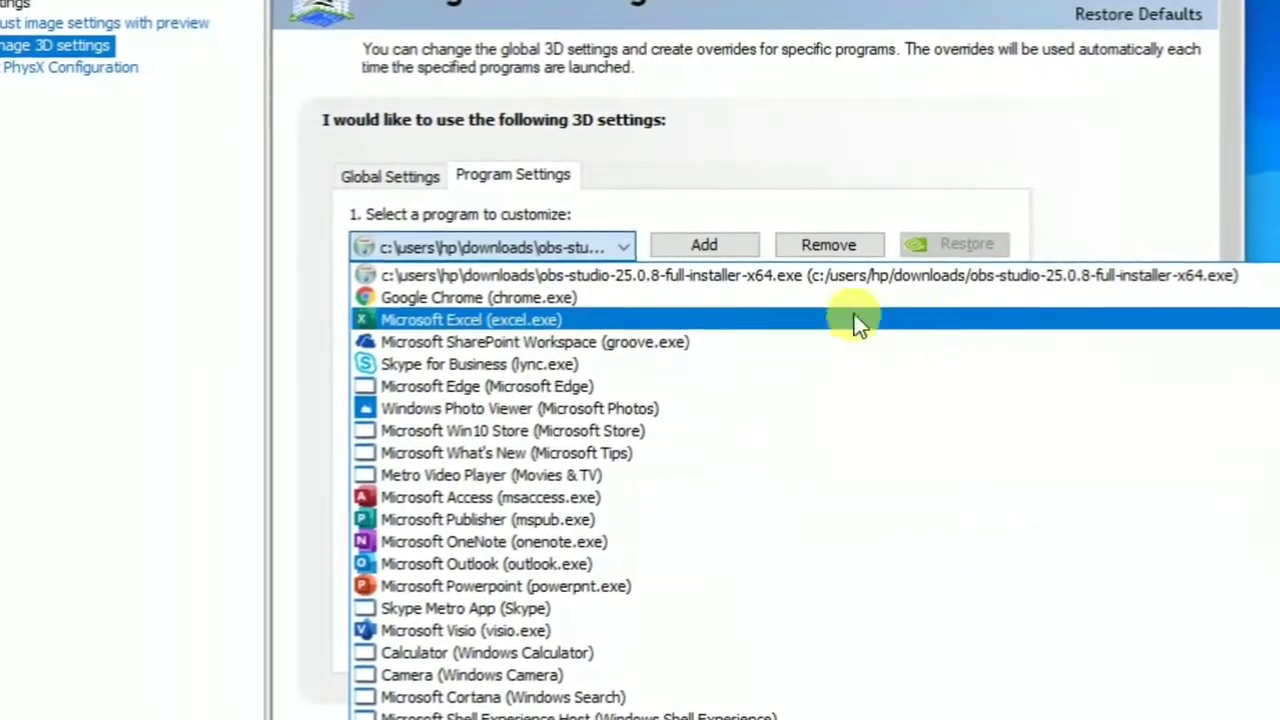
click(1000, 273)
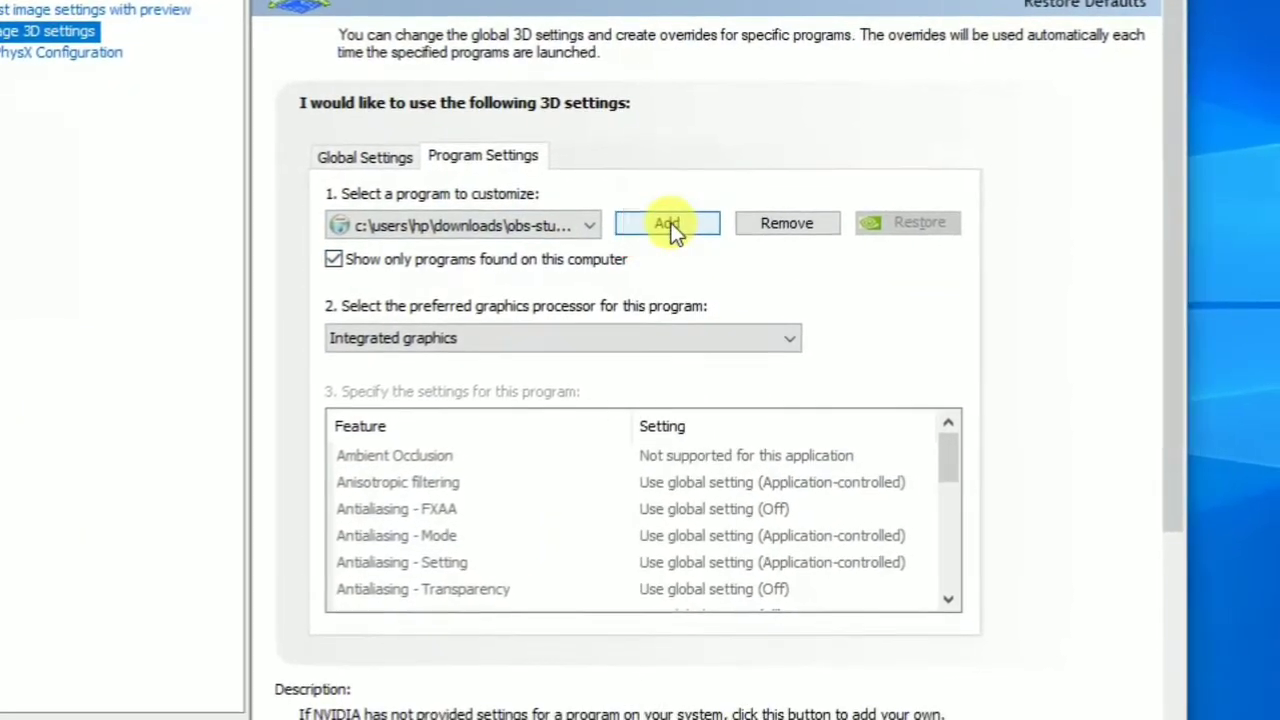
click(670, 226)
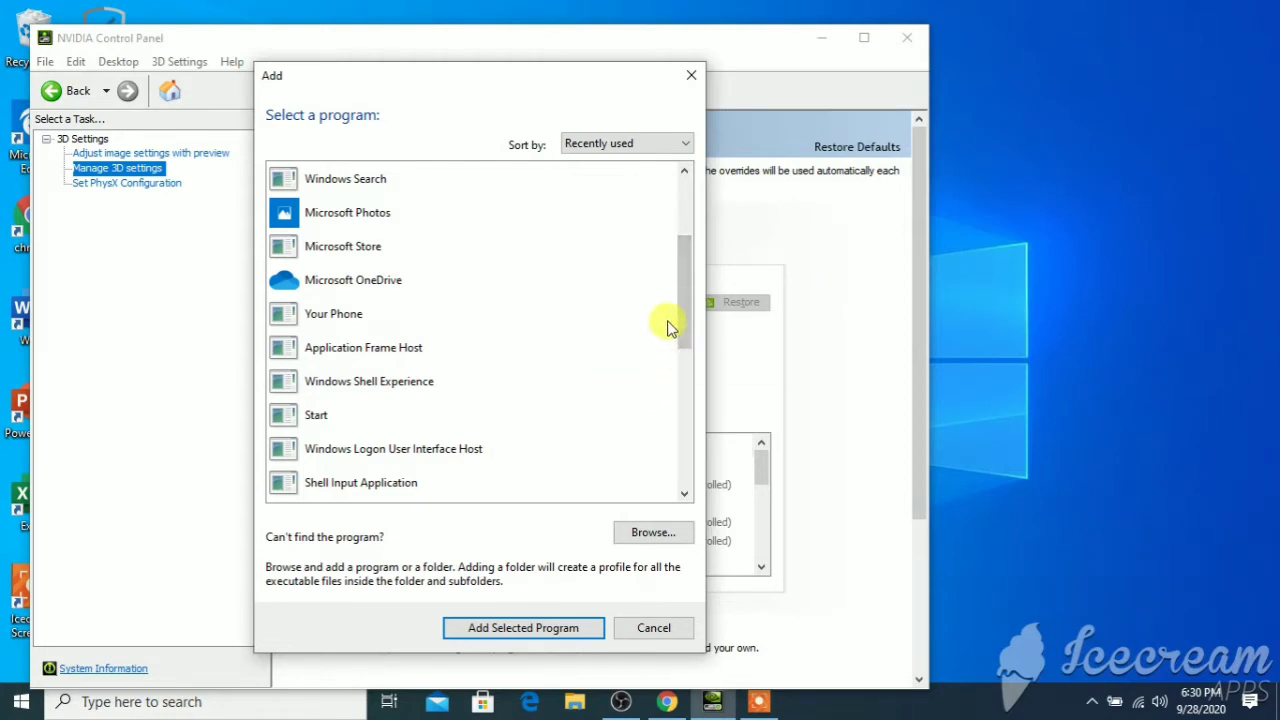
mouse_move(682, 304)
mouse_down()
mouse_move(680, 228)
mouse_move(693, 295)
mouse_up()
drag(688, 367, 688, 400)
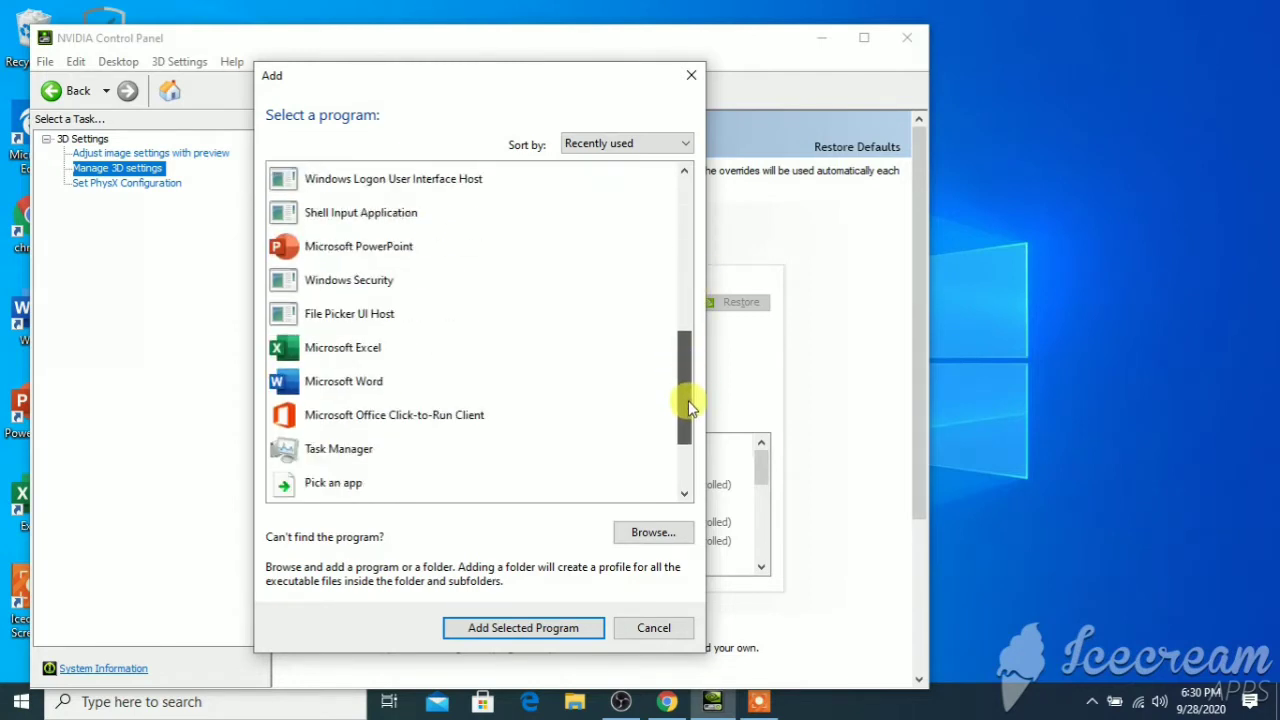
click(652, 532)
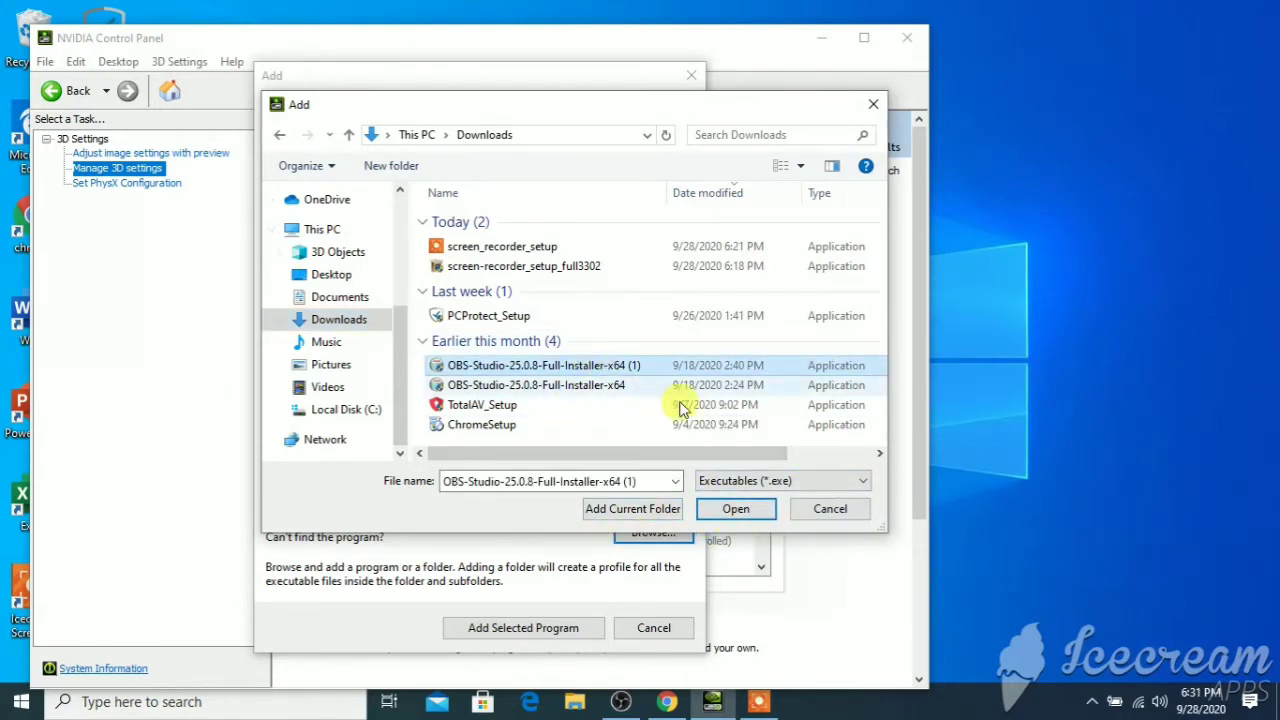
click(736, 510)
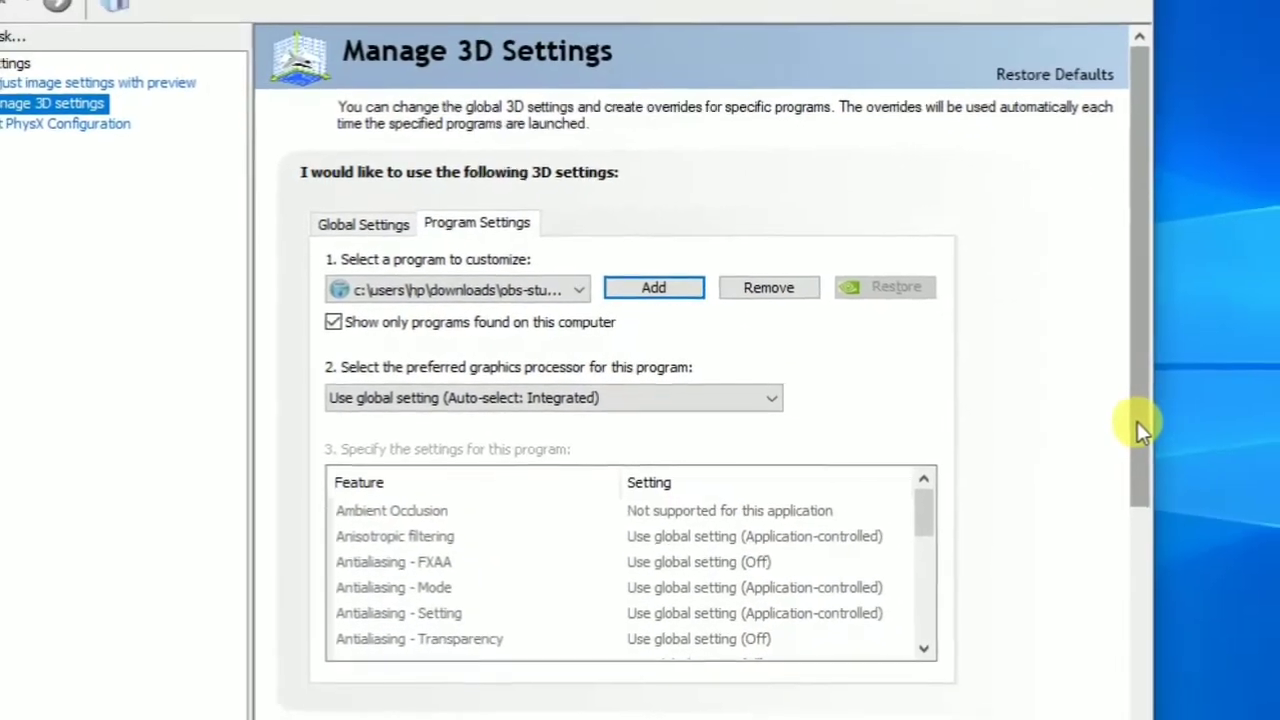
drag(1097, 423, 1011, 623)
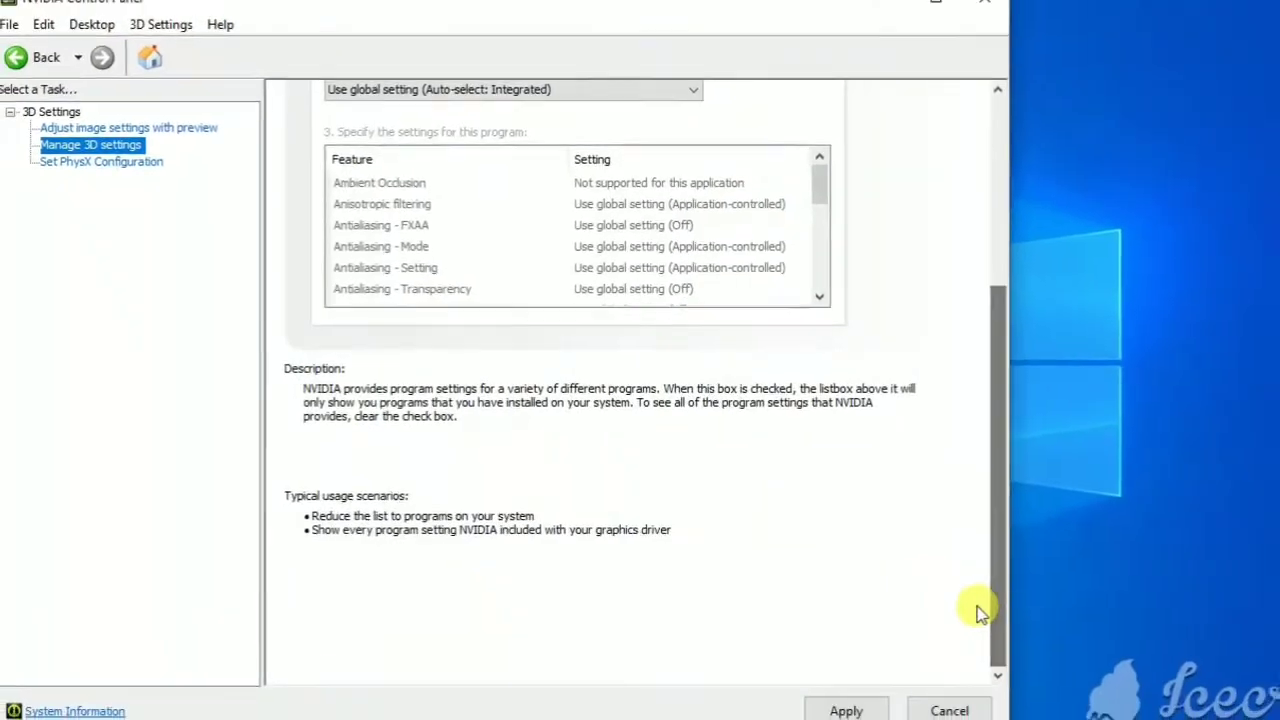
click(844, 710)
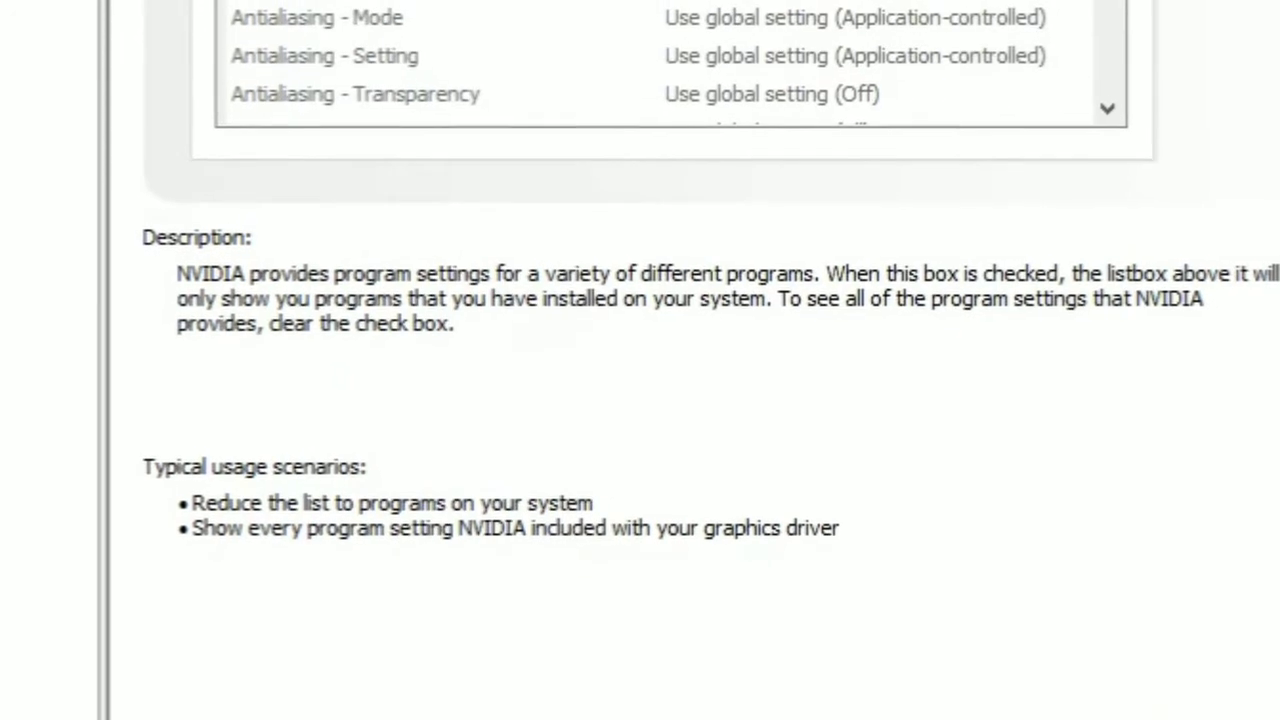
Set the preferred graphics processor for the OBS Studio program to Integrated graphics.
scroll(640, 400, up, 5)
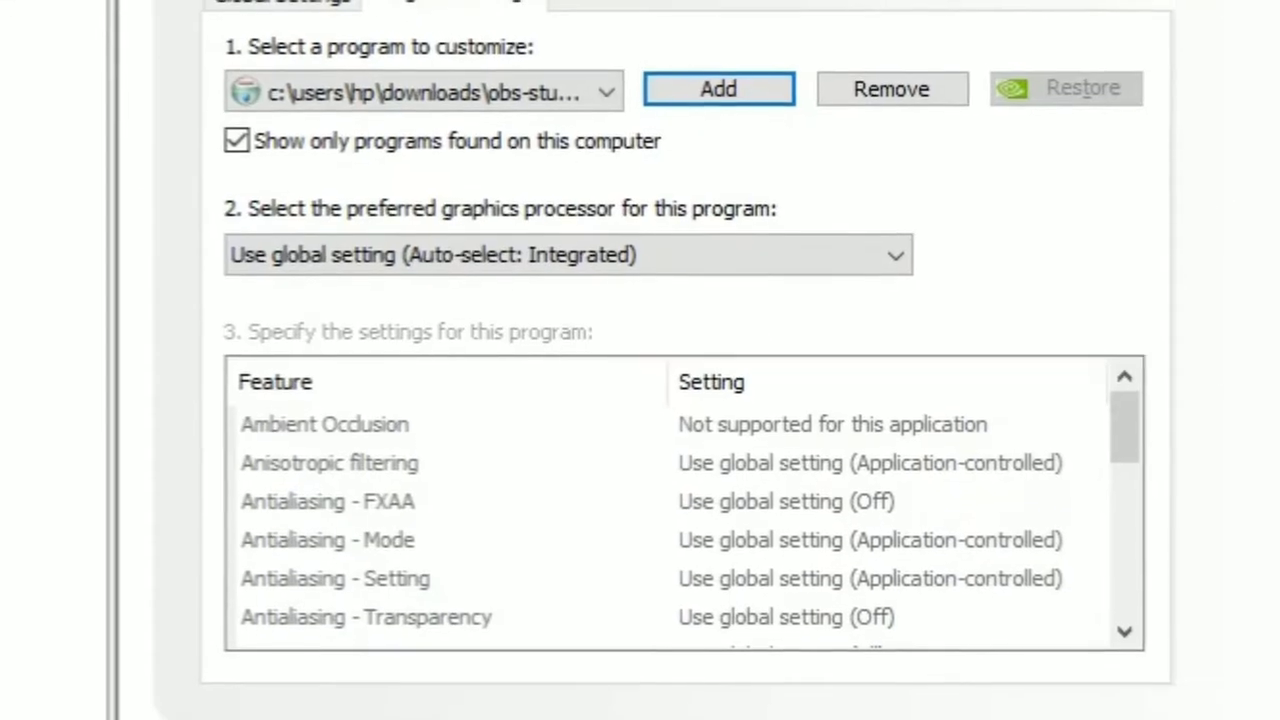
scroll(690, 360, down, 1)
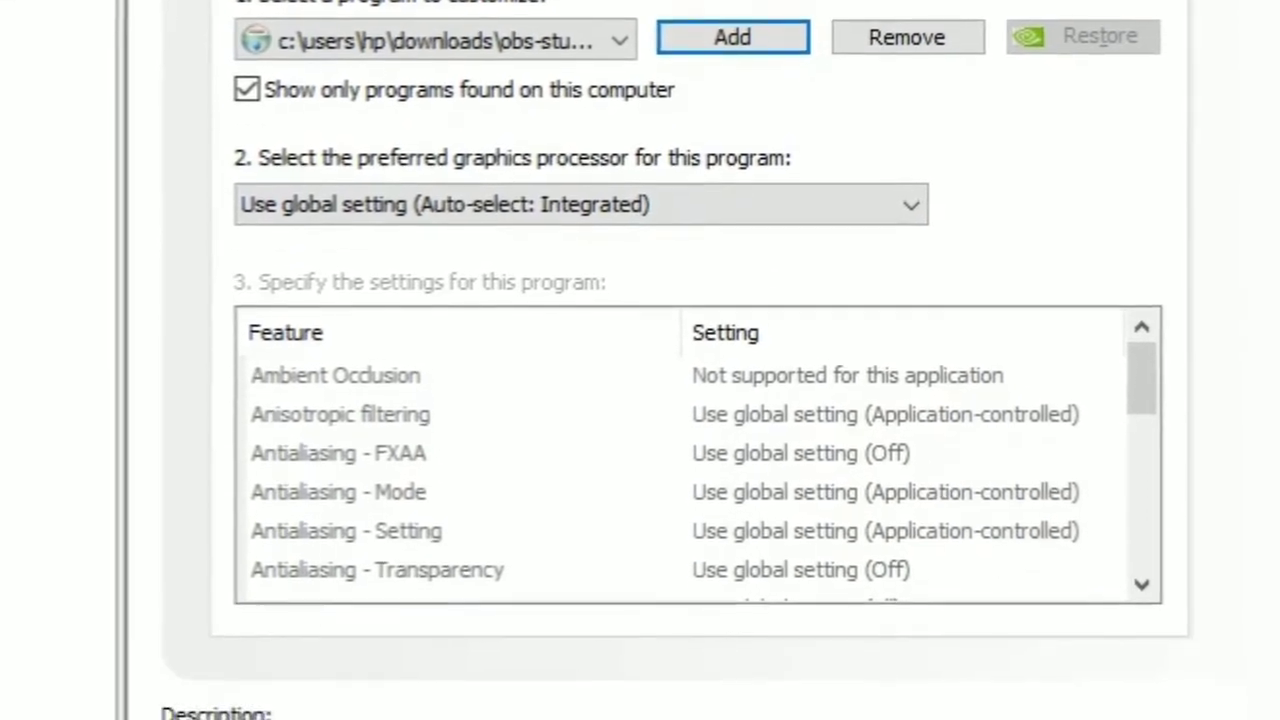
scroll(690, 400, down, 4)
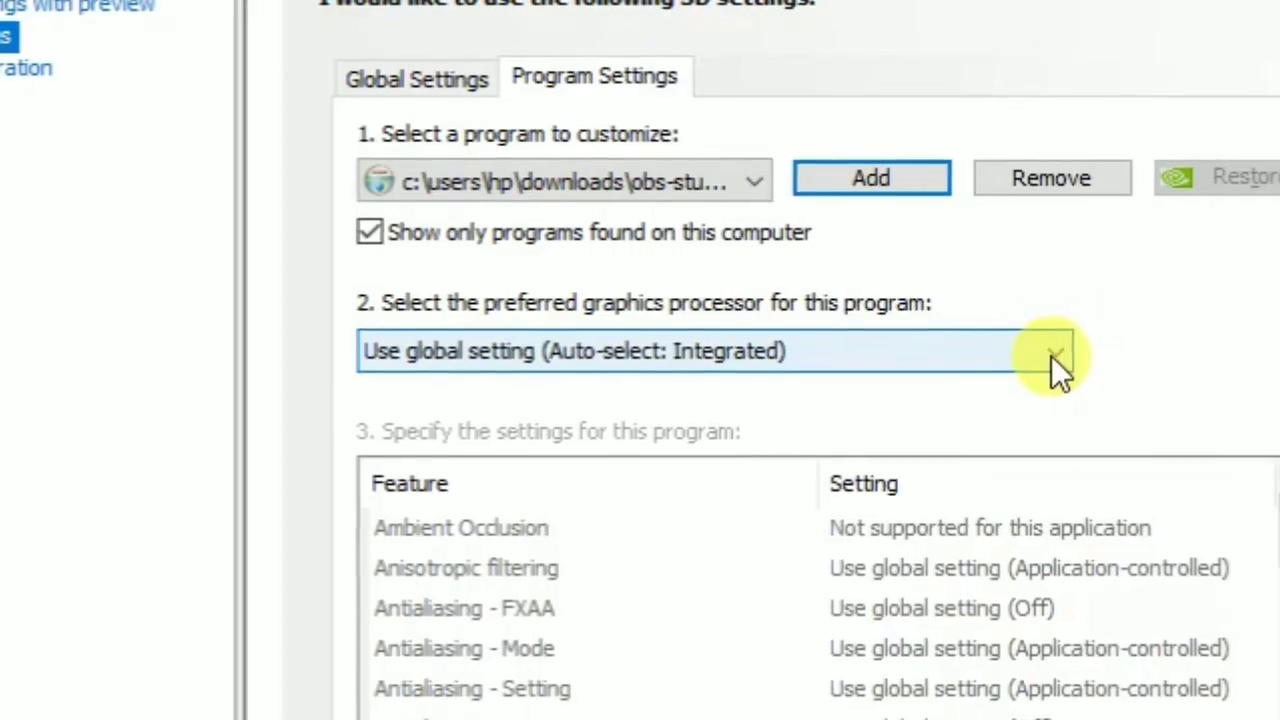
click(658, 314)
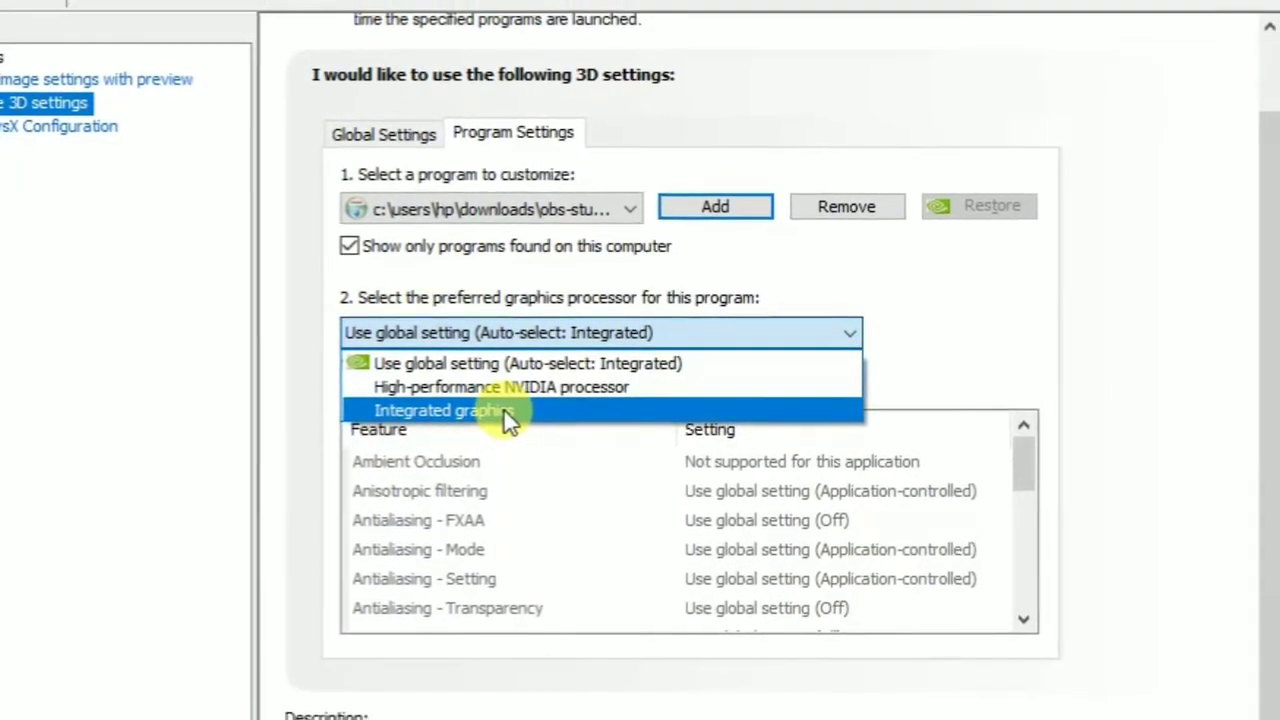
click(500, 413)
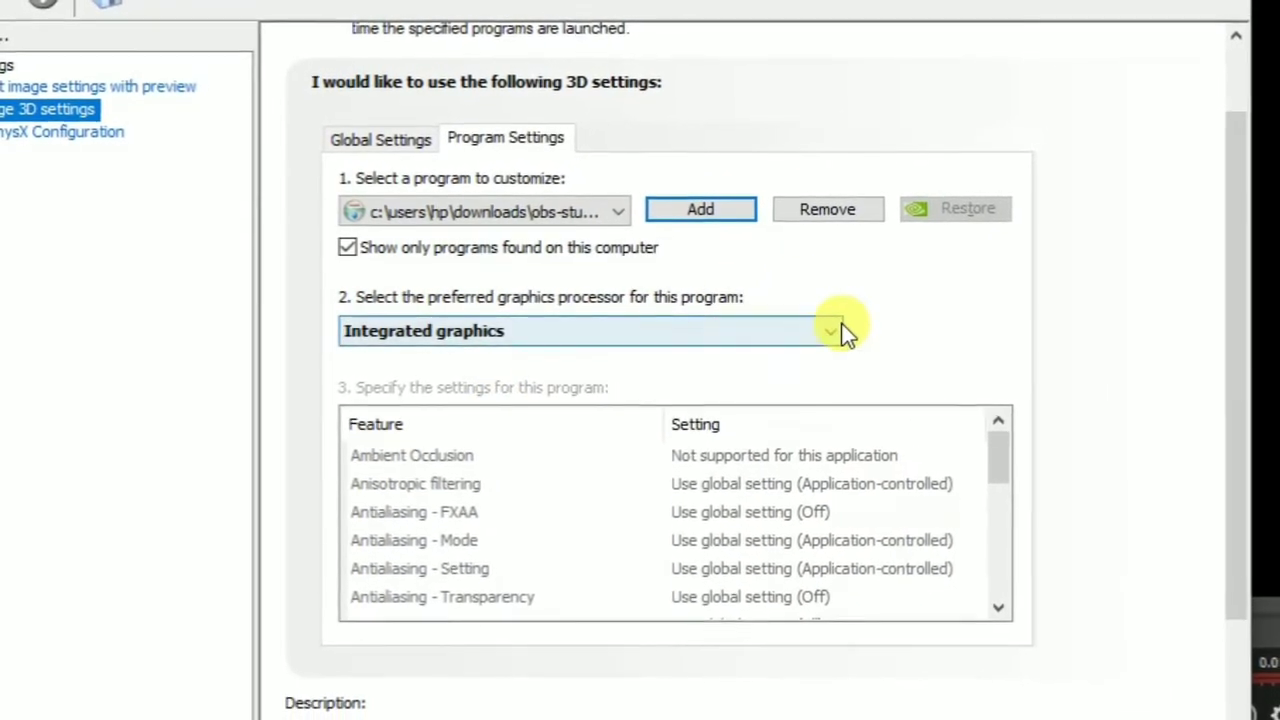
click(850, 331)
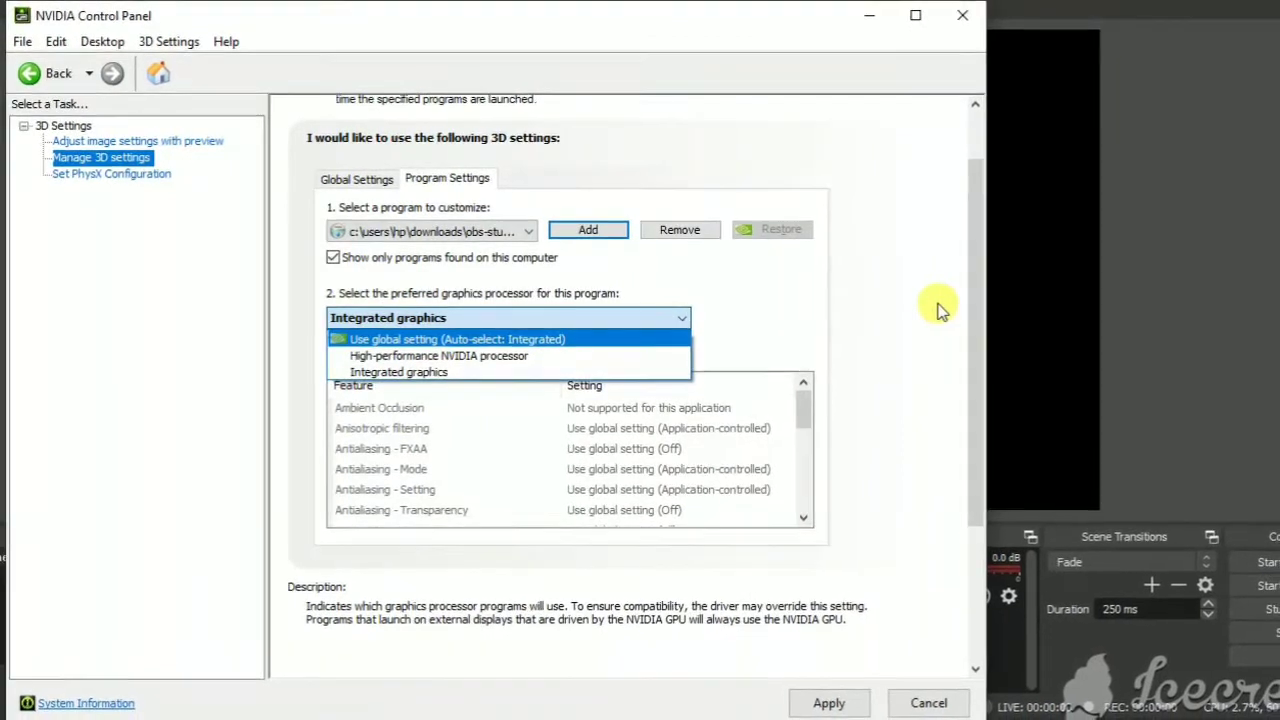
click(941, 311)
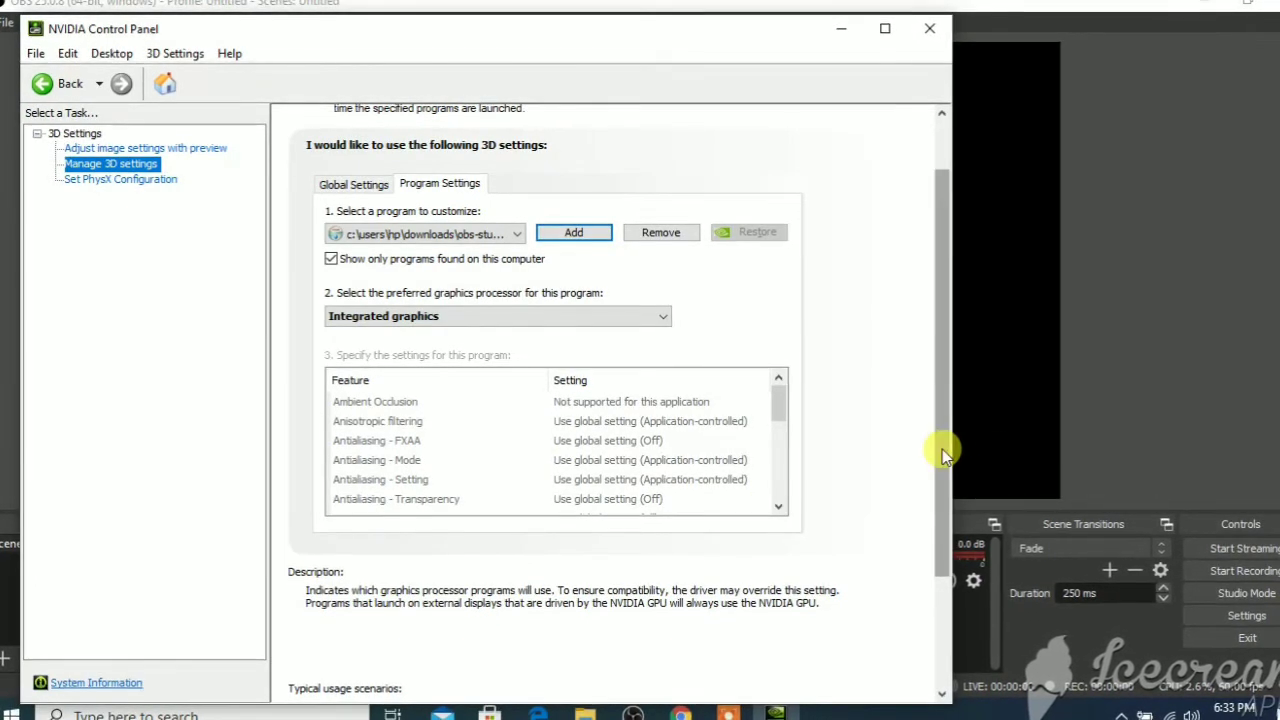
Close NVIDIA Control Panel and the running OBS Studio window to return to the desktop.
drag(942, 455, 968, 510)
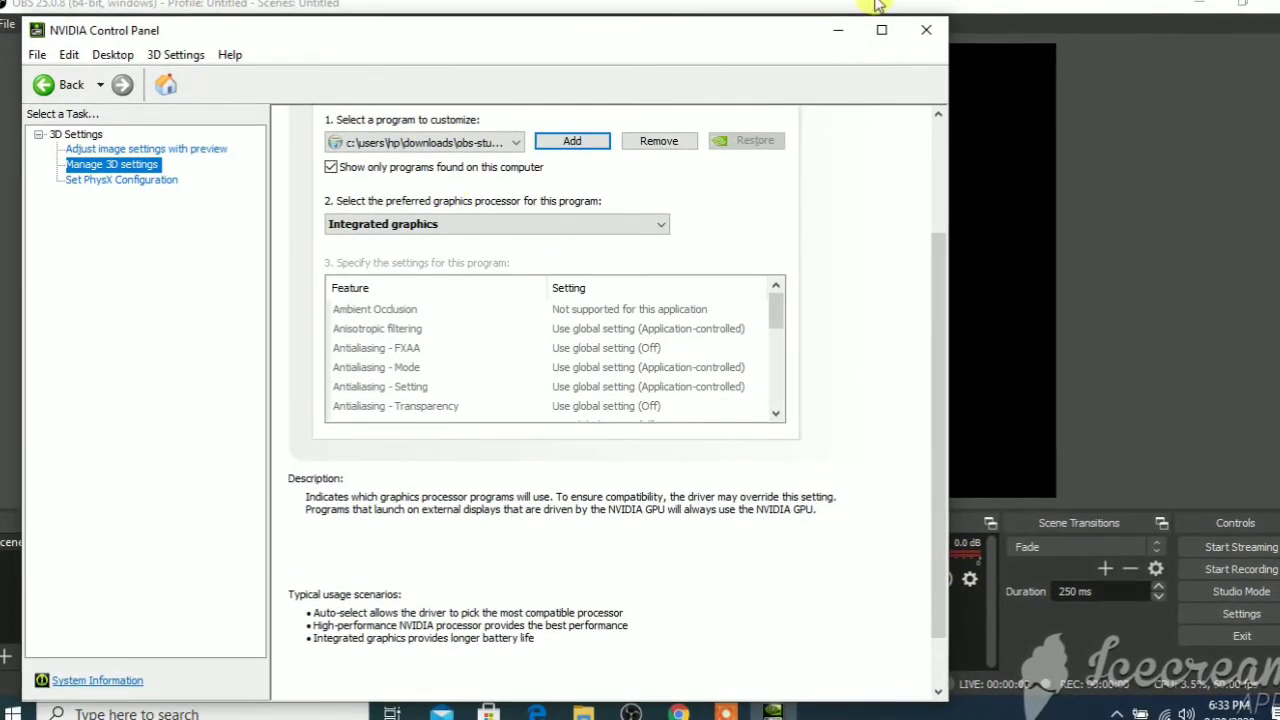
click(926, 28)
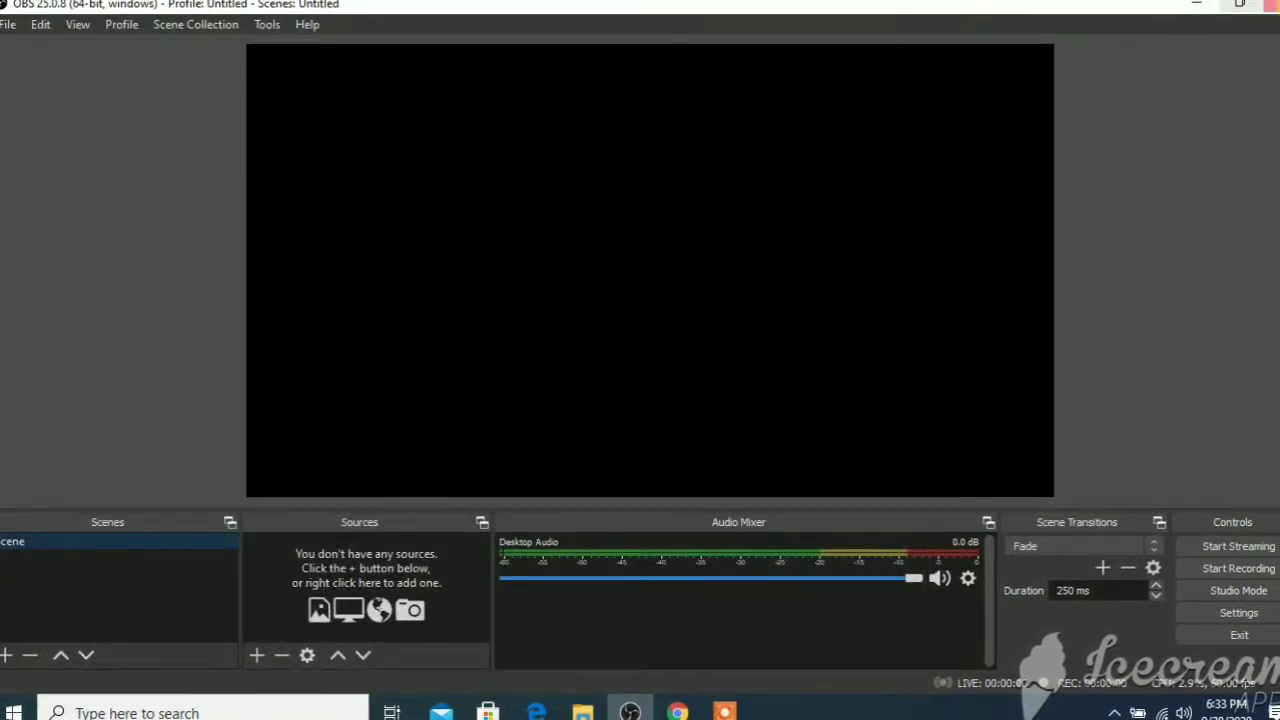
click(1262, 6)
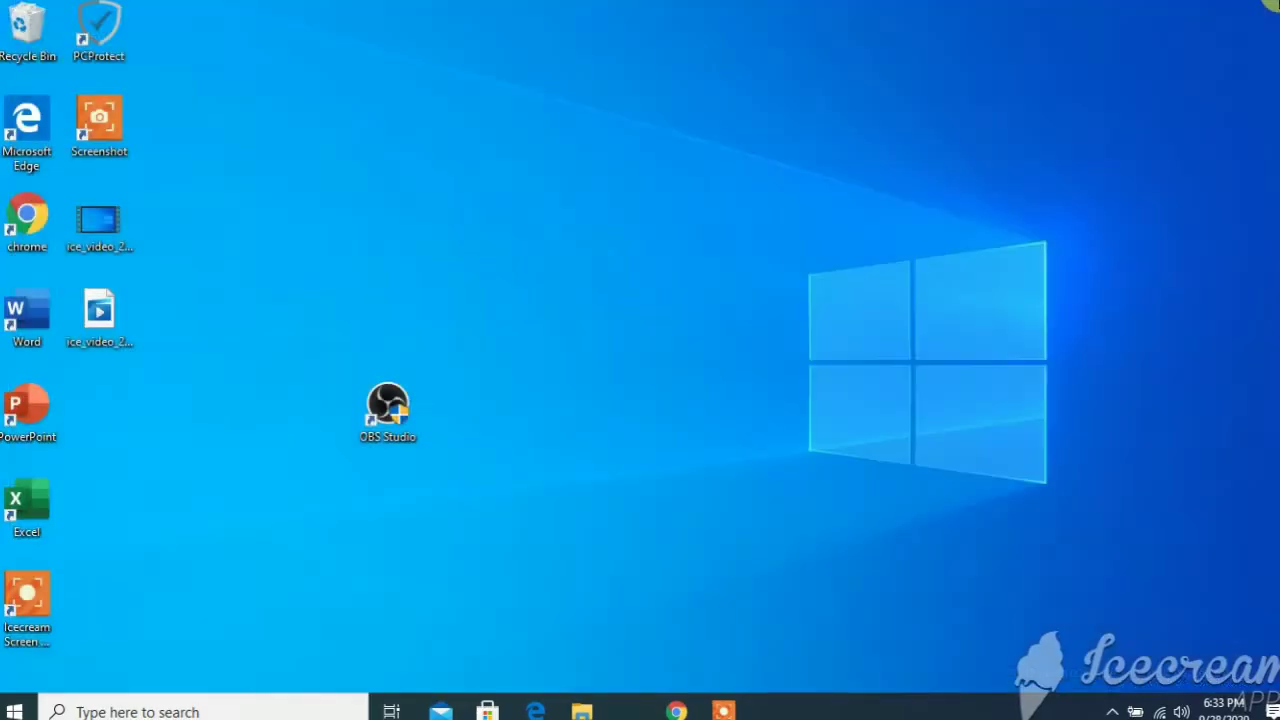
Refresh the desktop three times.
right_click(516, 289)
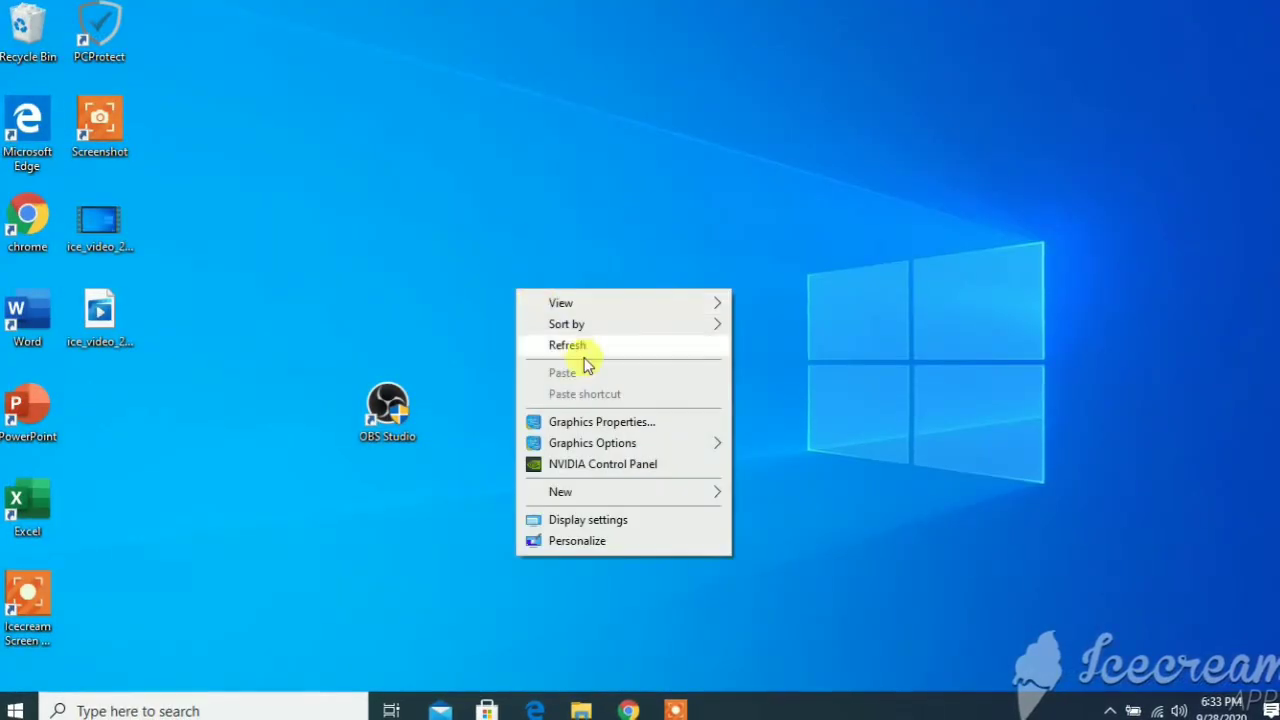
click(577, 346)
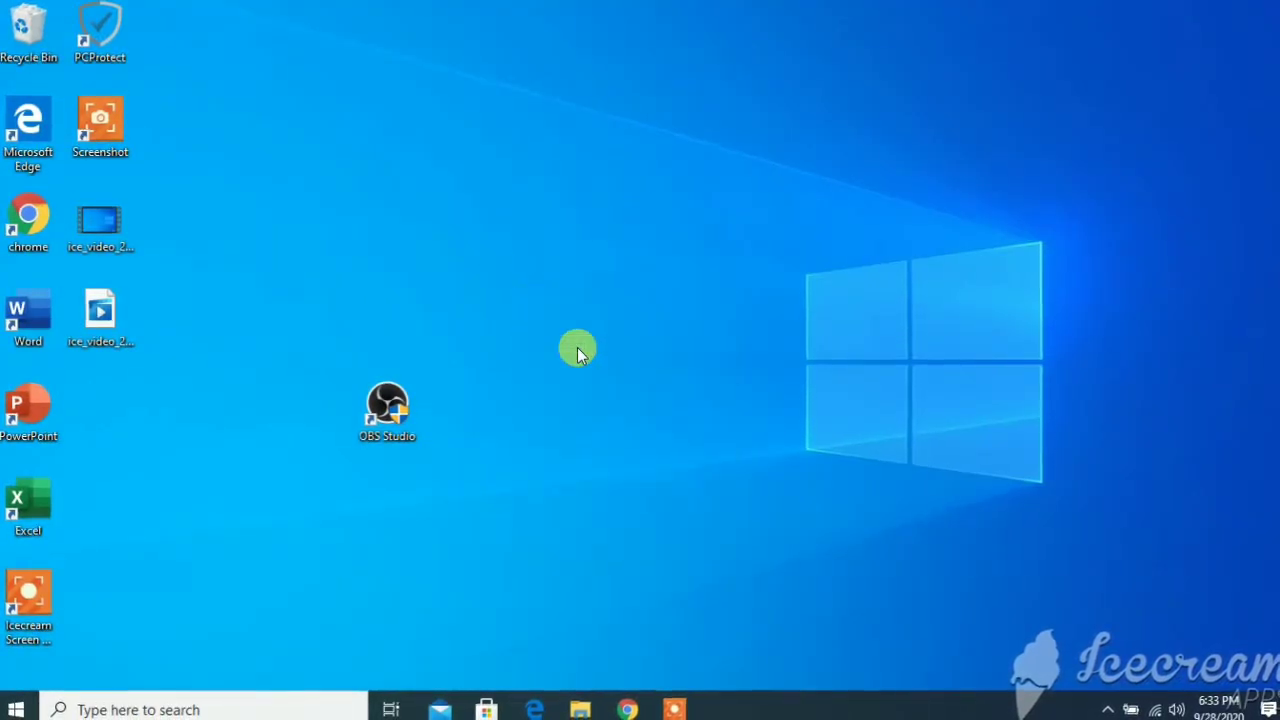
right_click(577, 348)
click(611, 398)
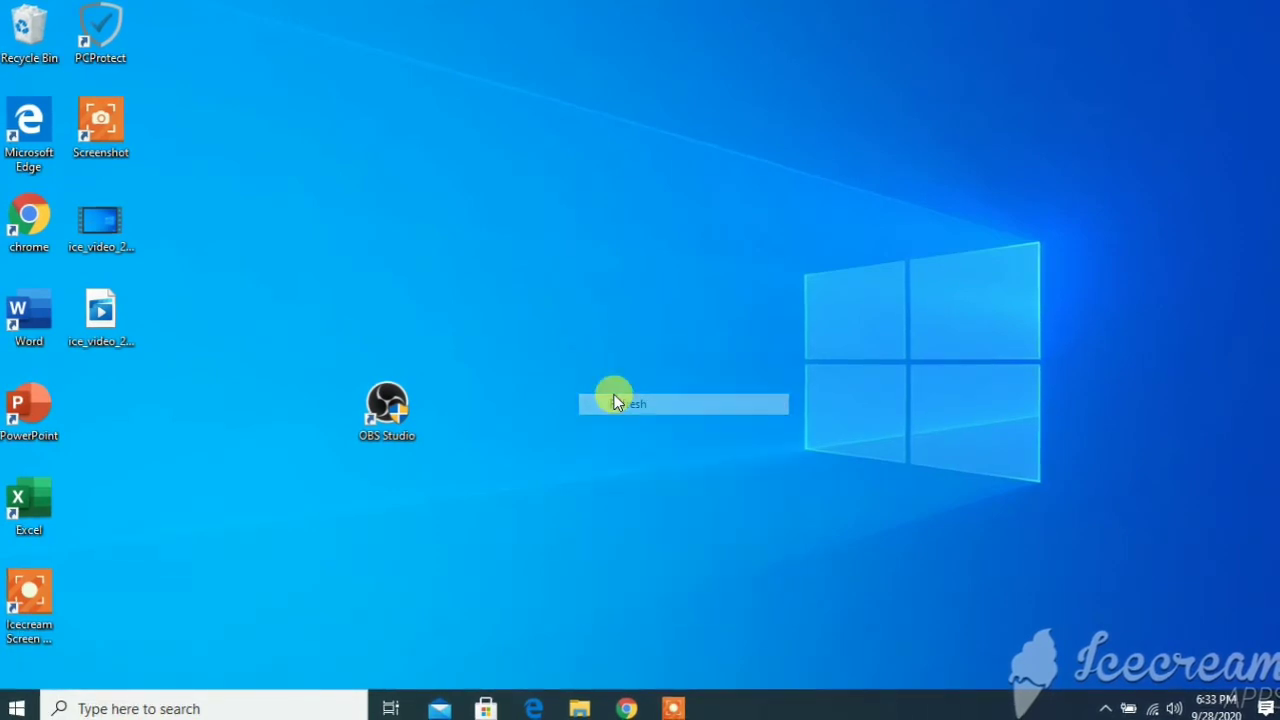
right_click(613, 394)
click(666, 449)
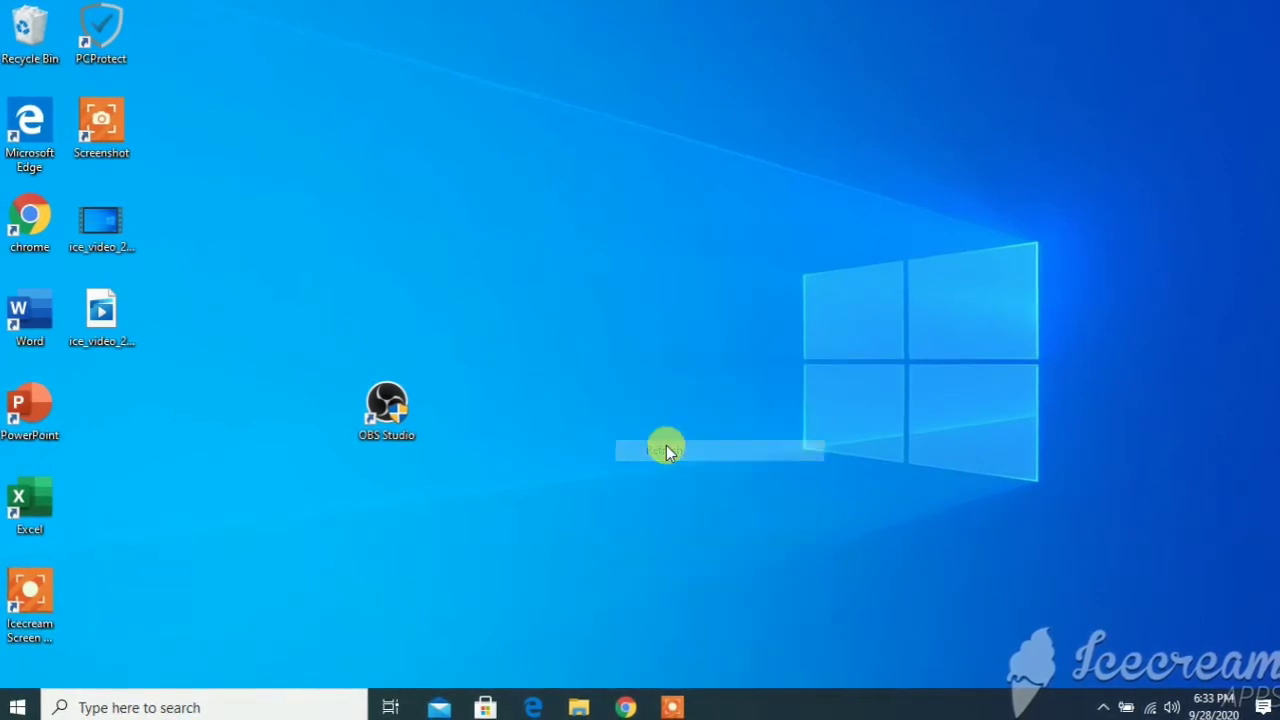
Launch OBS Studio from its desktop shortcut.
double_click(388, 404)
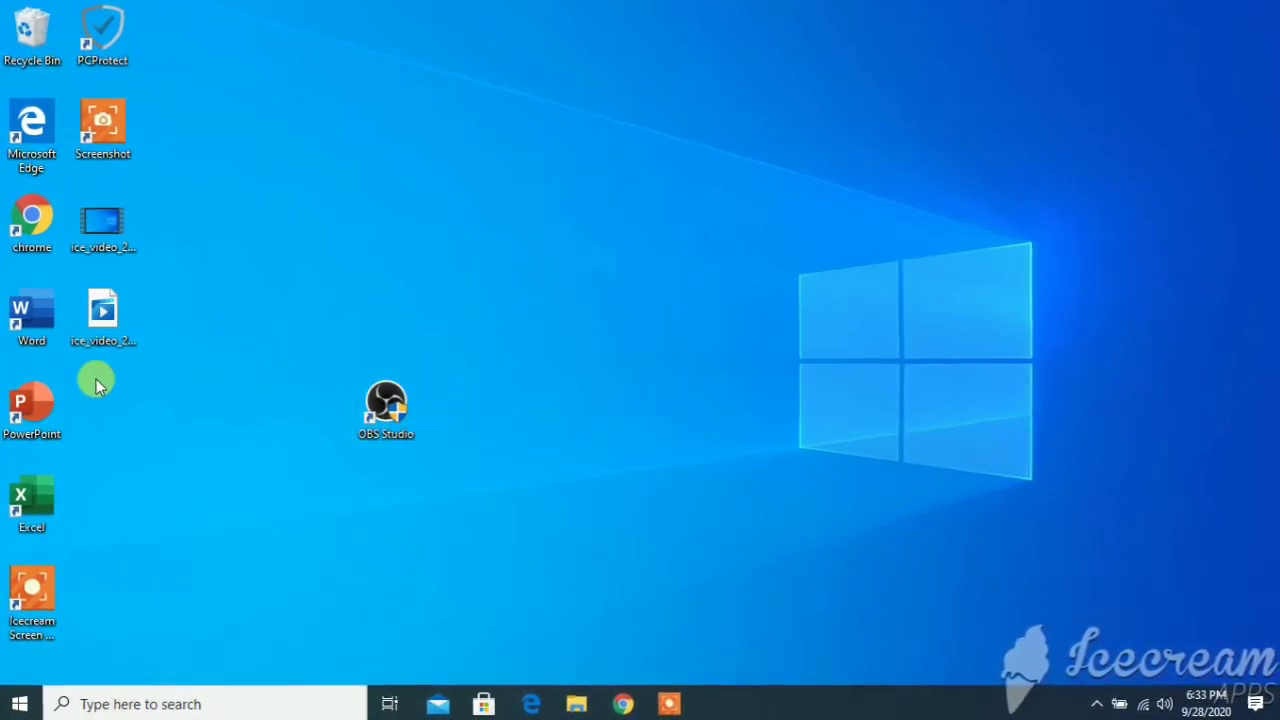
click(391, 413)
drag(391, 413, 436, 383)
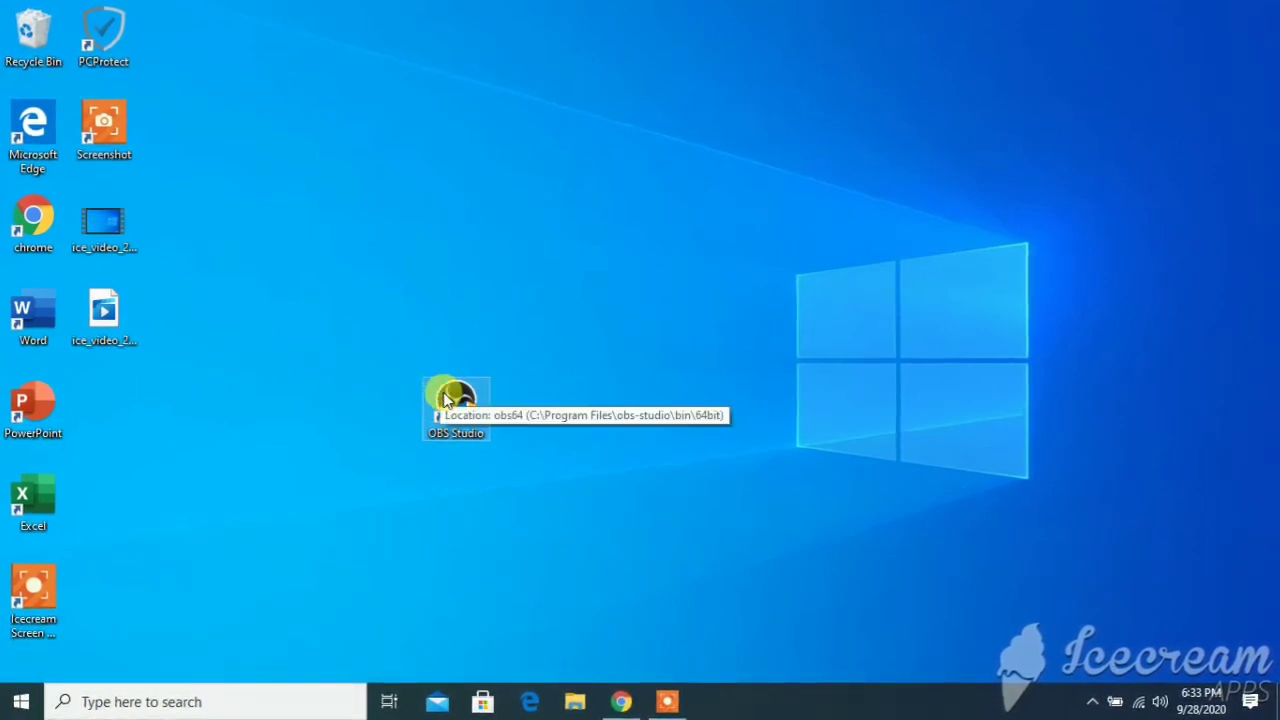
click(621, 470)
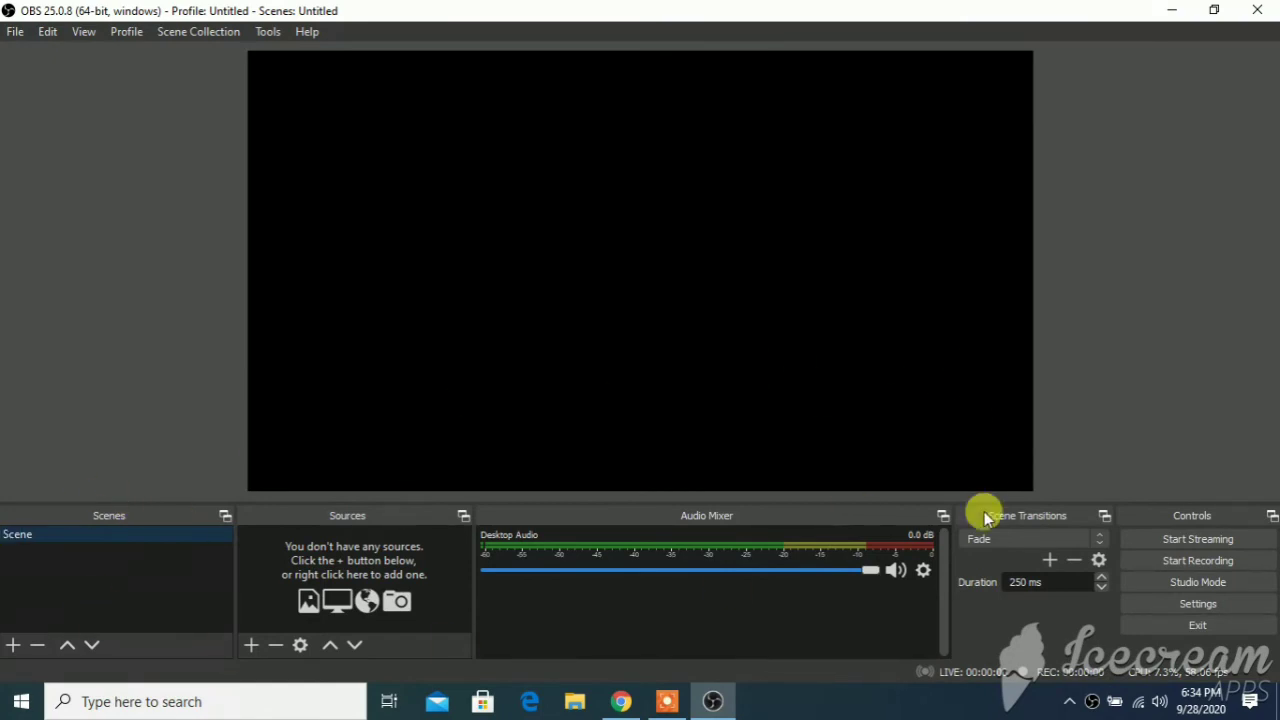
Turn Studio Mode on and back off in OBS Studio.
click(1181, 585)
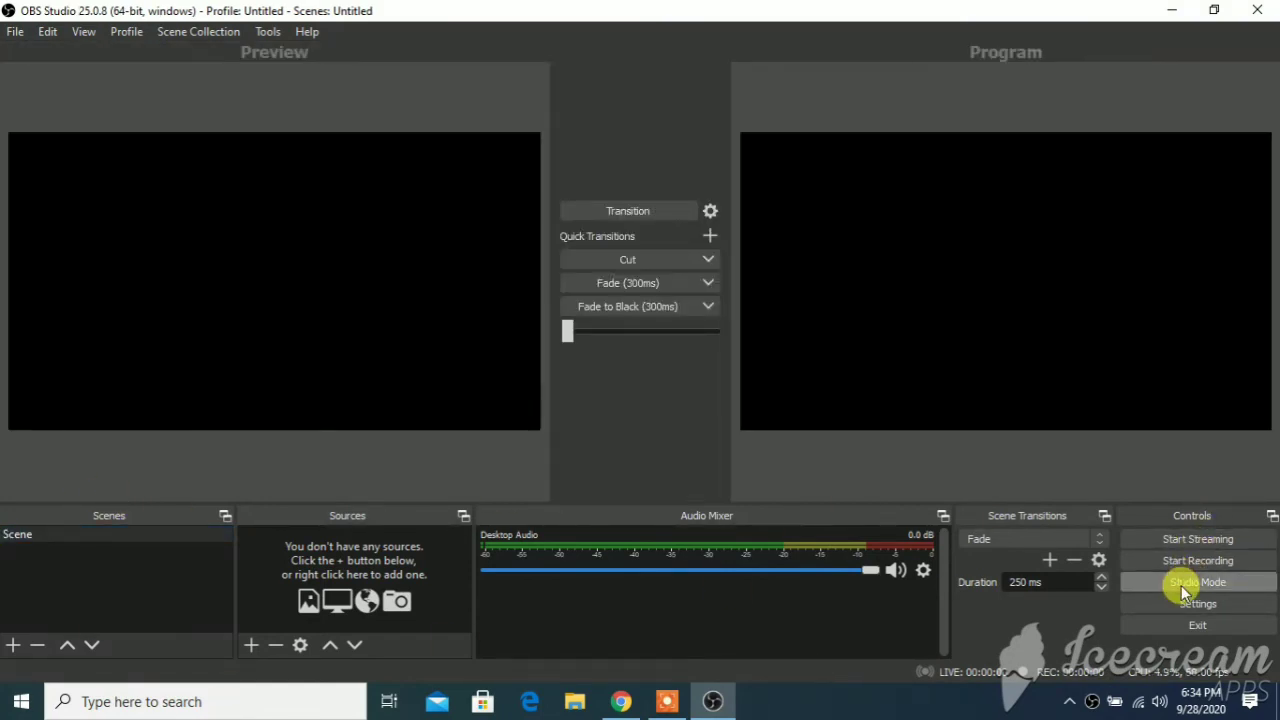
click(1181, 585)
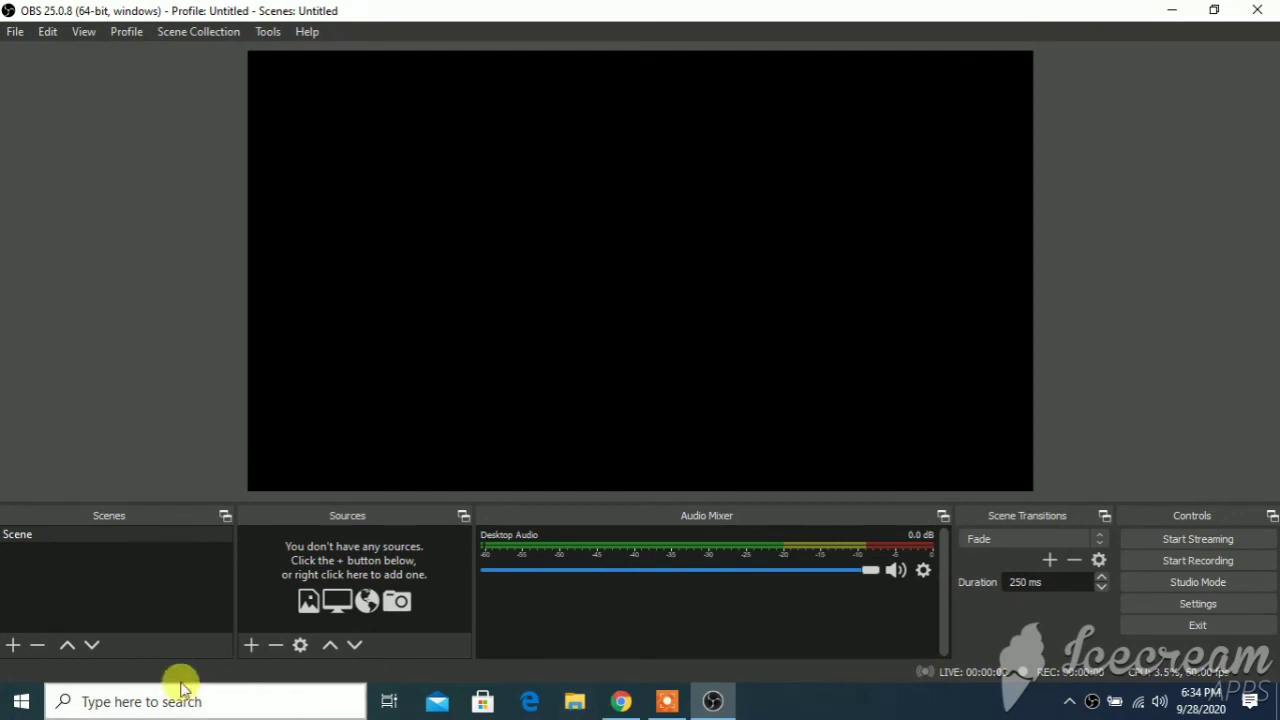
Switch to Google Chrome.
click(621, 702)
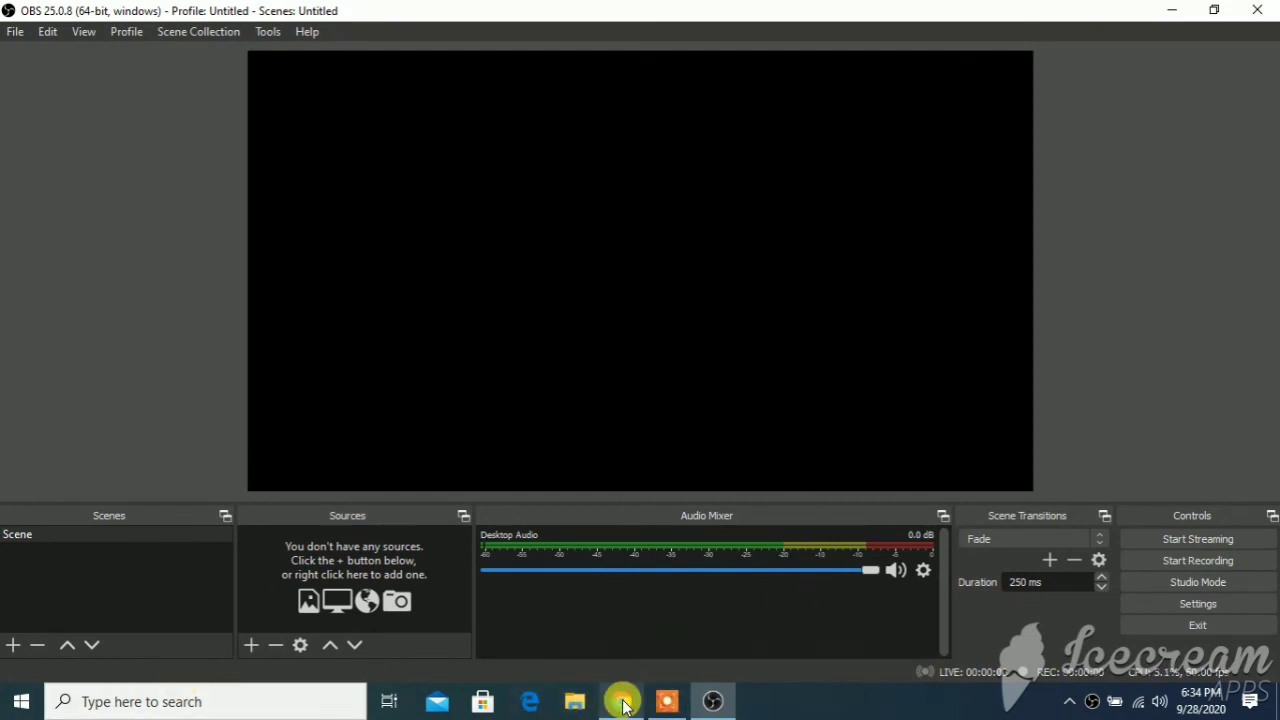